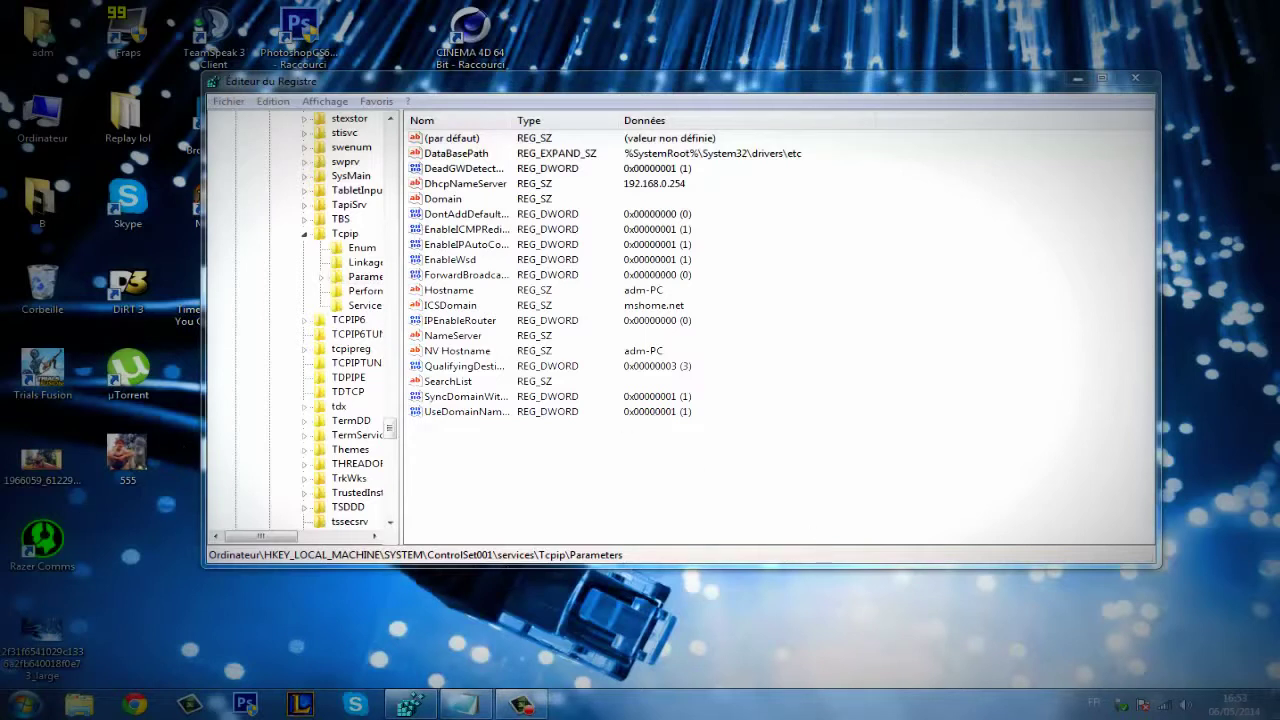
# Search the installed programs for regedit, then return to the open Registry Editor
pyautogui.press('super')
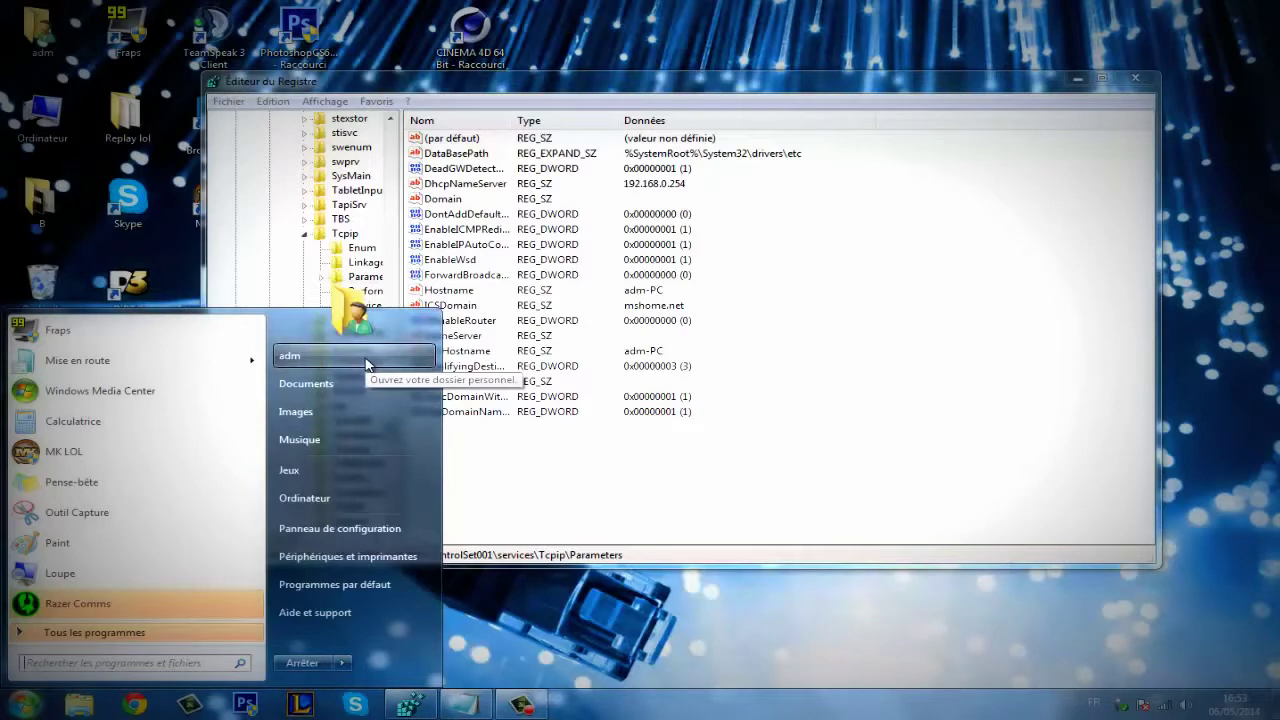
pyautogui.write('rege')
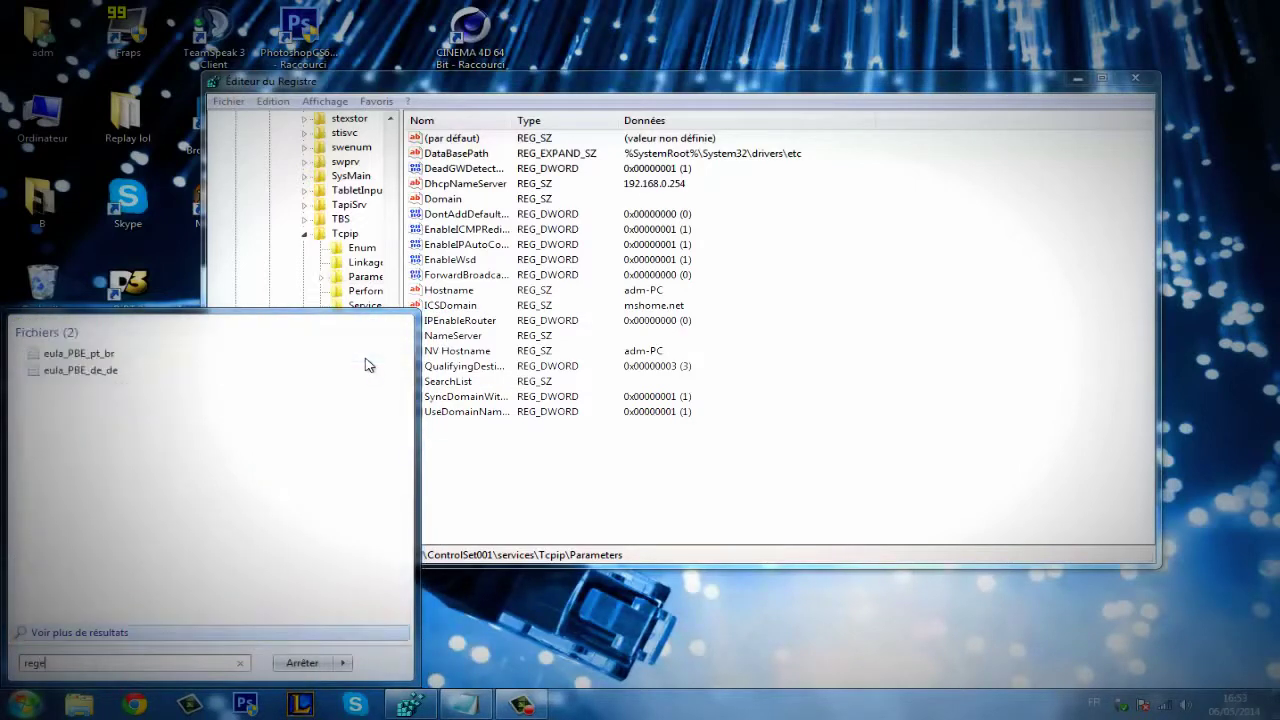
pyautogui.write('dit')
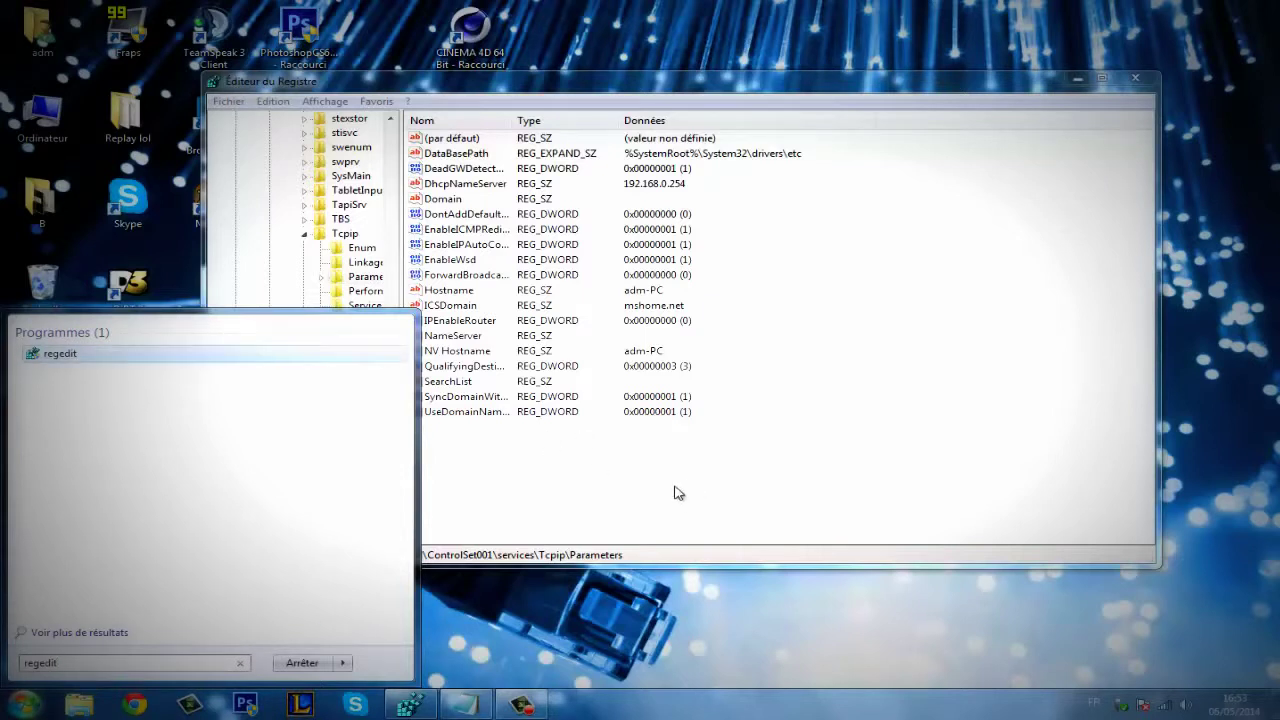
pyautogui.click(659, 491)
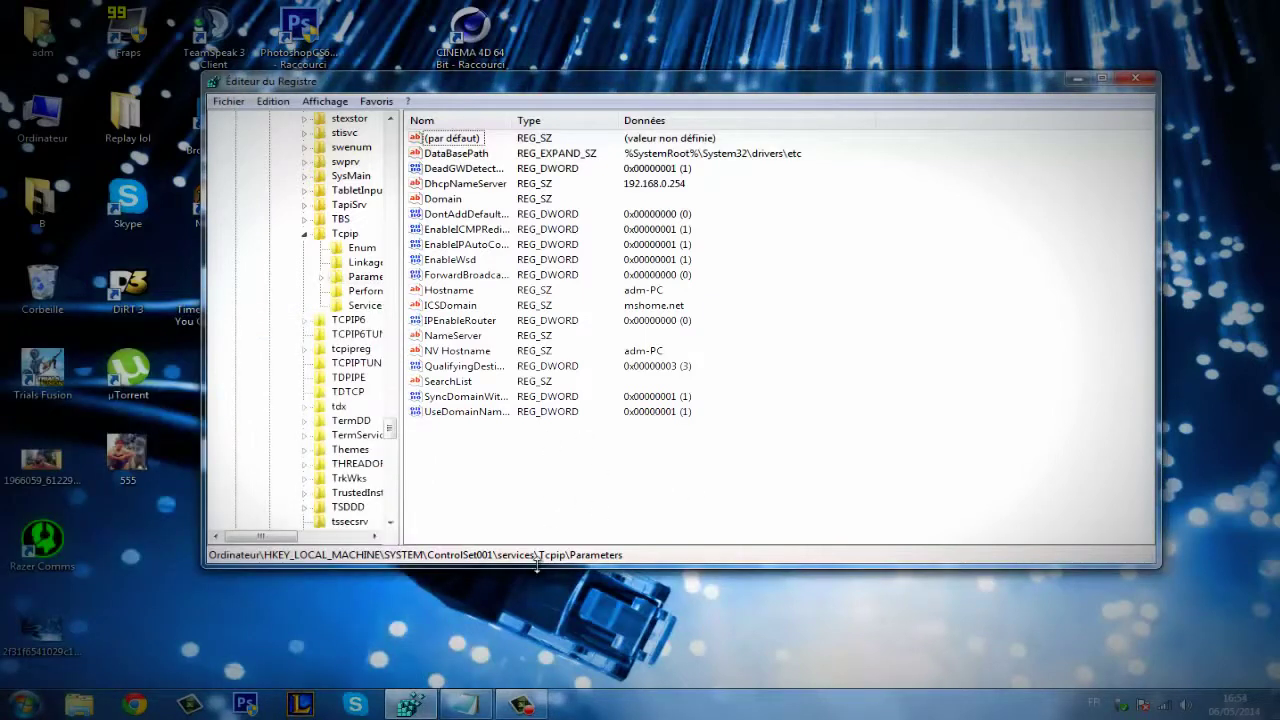
# Open the Parameters key under HKEY_LOCAL_MACHINE\SYSTEM\ControlSet001\services\Tcpip
pyautogui.click(365, 276)
pyautogui.moveTo(391, 430); pyautogui.dragTo(402, 145)
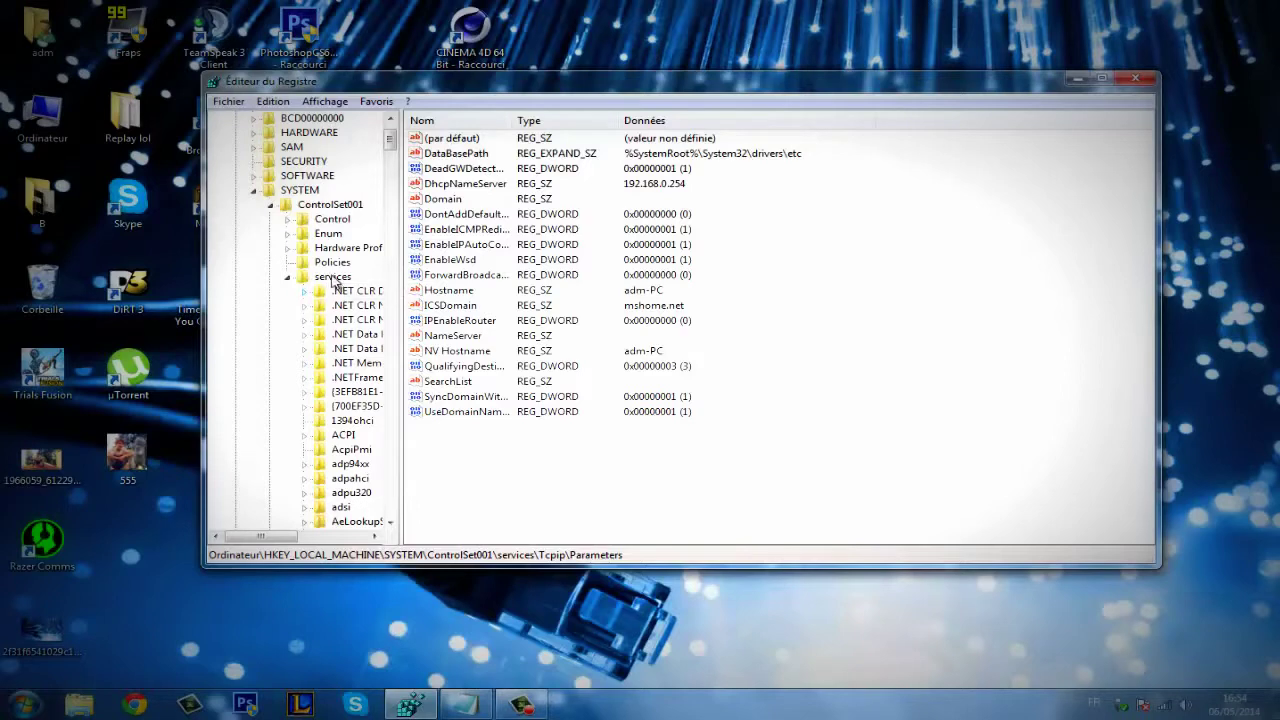
pyautogui.moveTo(390, 142); pyautogui.dragTo(410, 435)
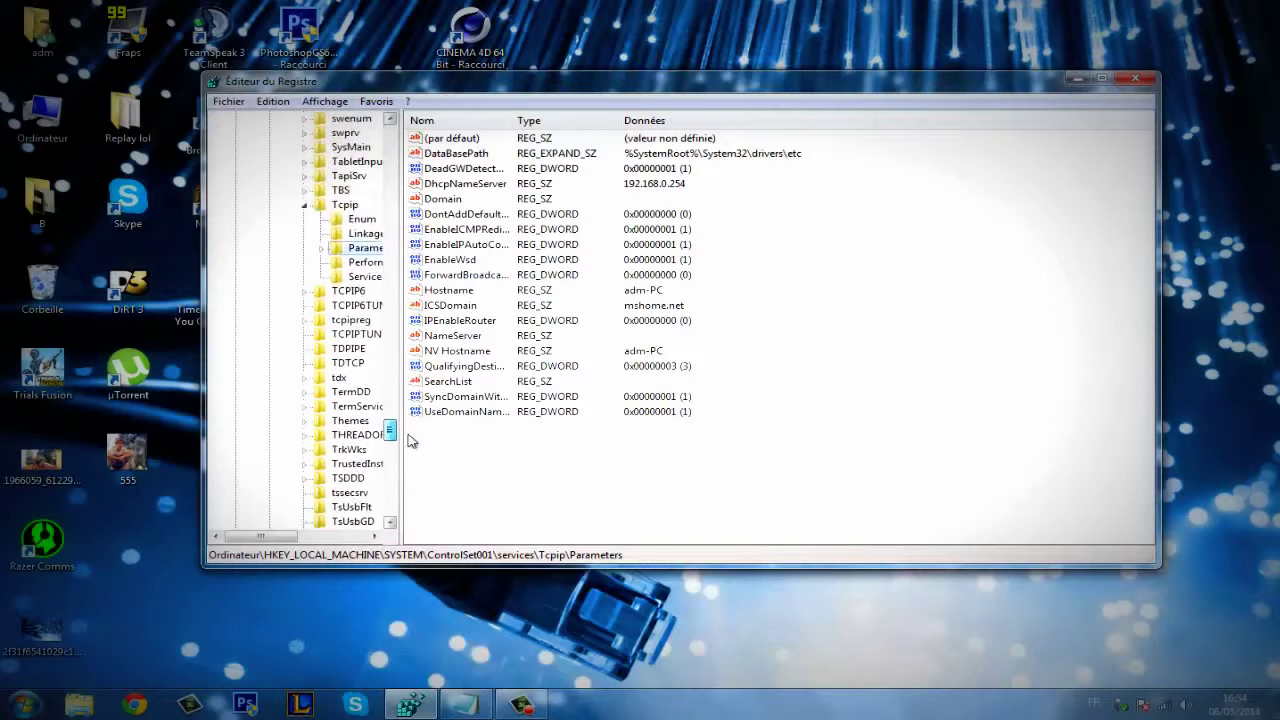
pyautogui.click(349, 206)
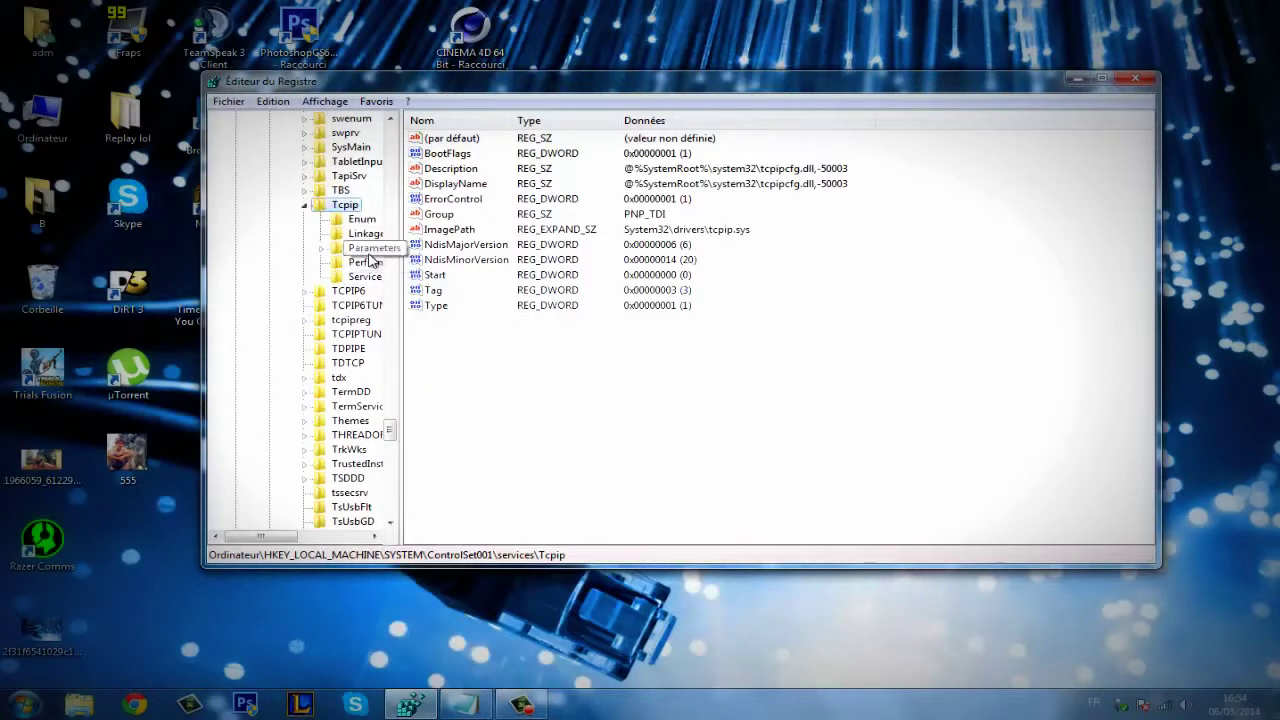
pyautogui.click(366, 248)
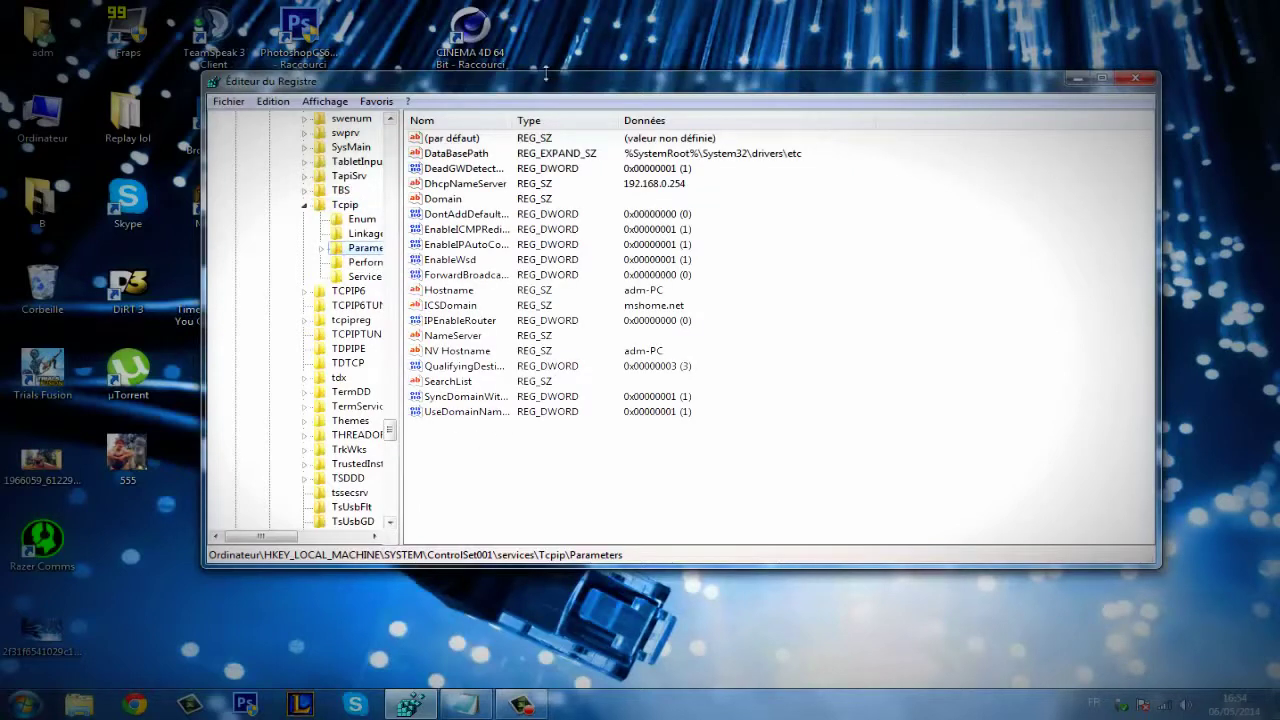
pyautogui.moveTo(552, 82); pyautogui.dragTo(655, 63)
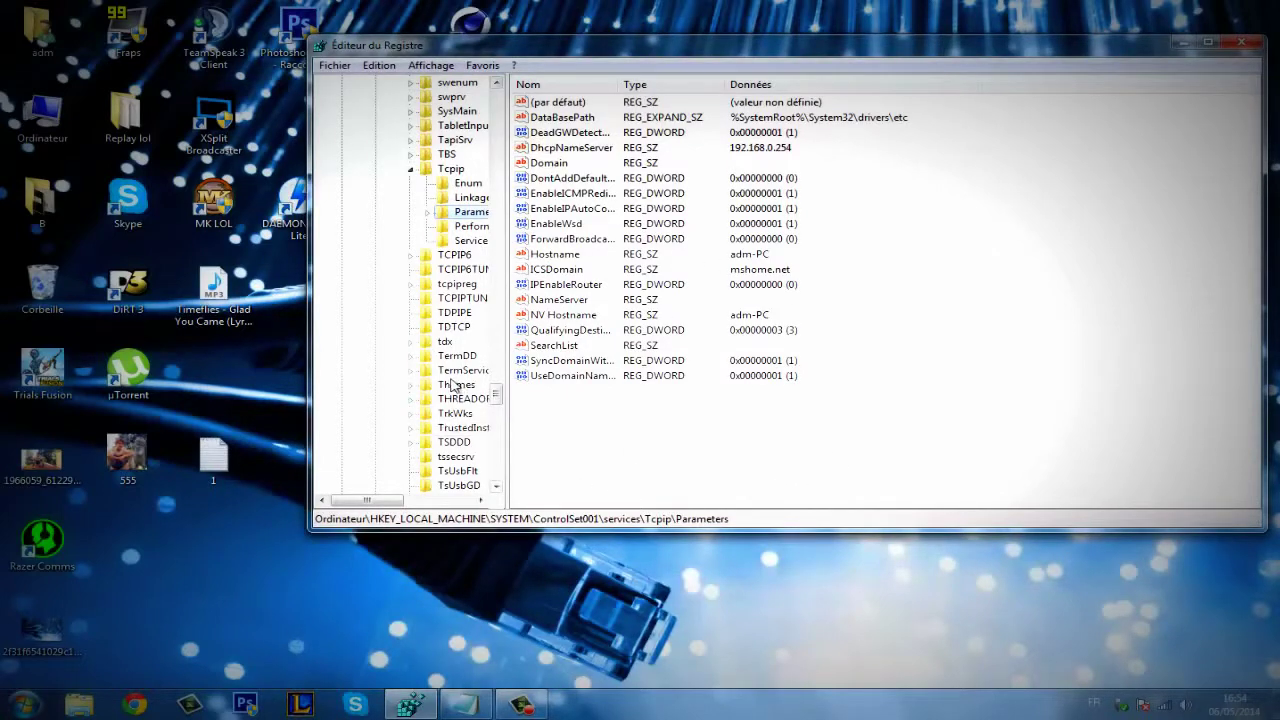
pyautogui.click(26, 704)
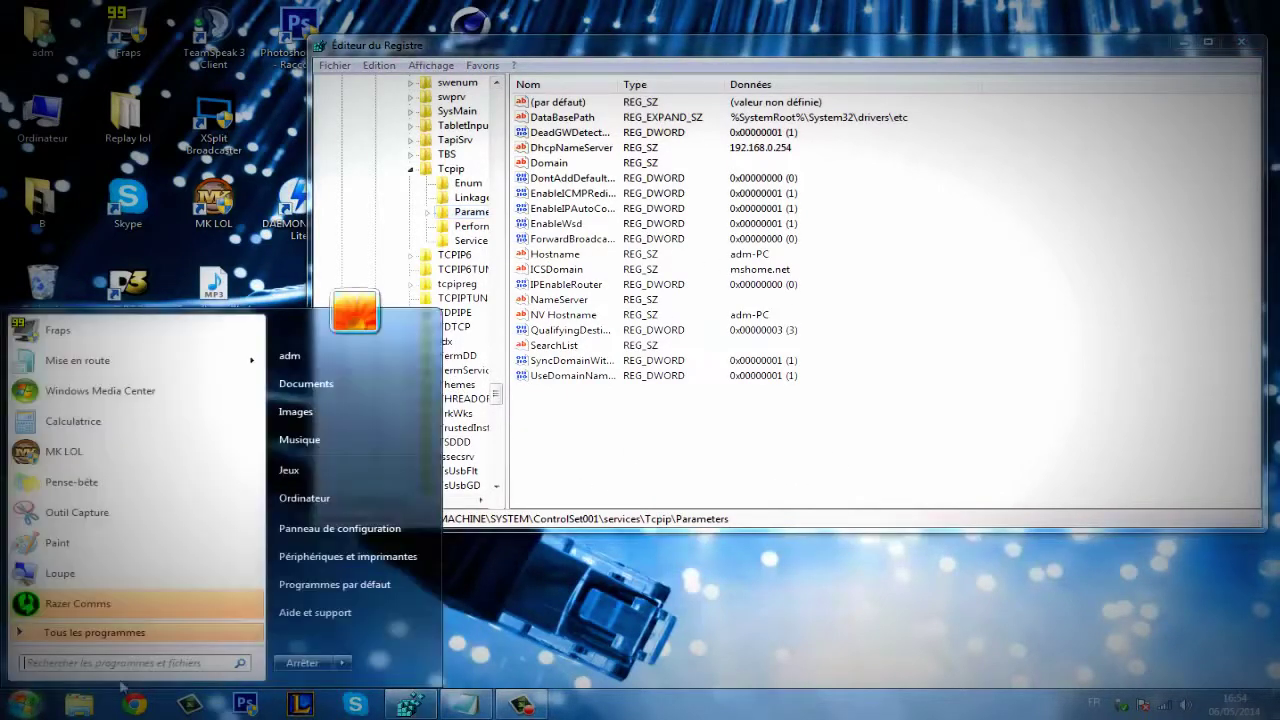
pyautogui.rightClick(358, 505)
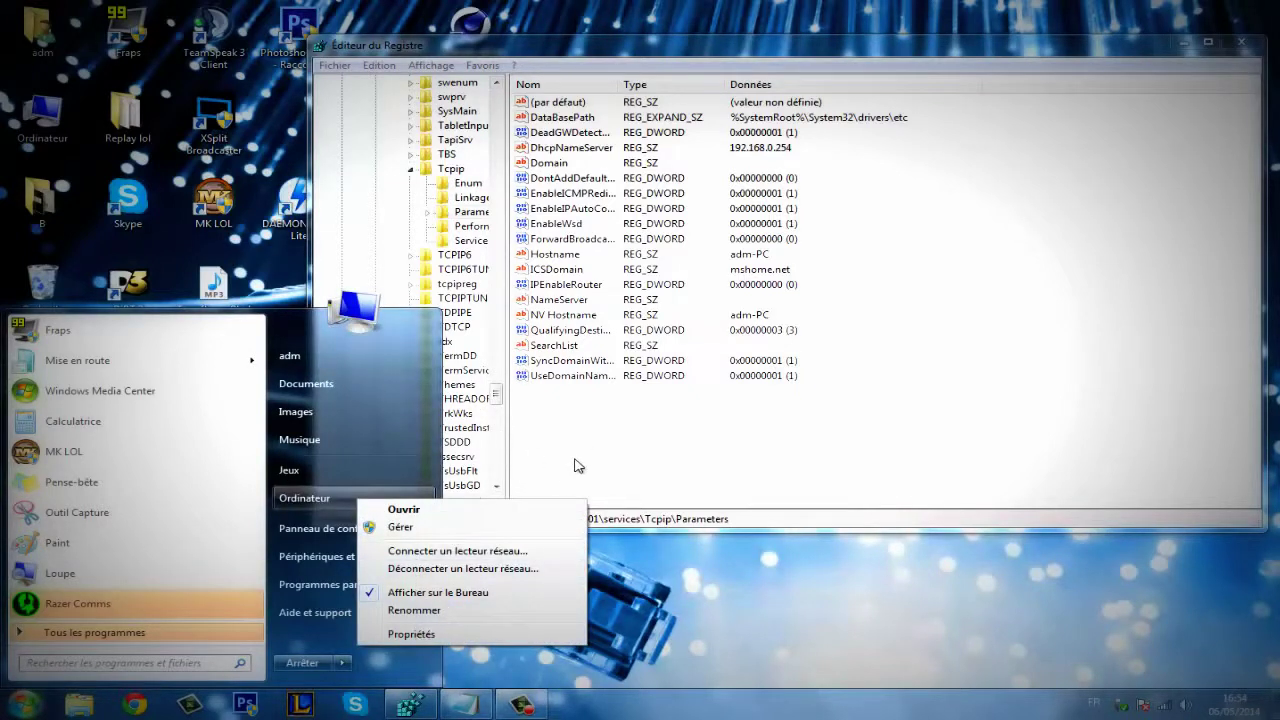
pyautogui.click(674, 464)
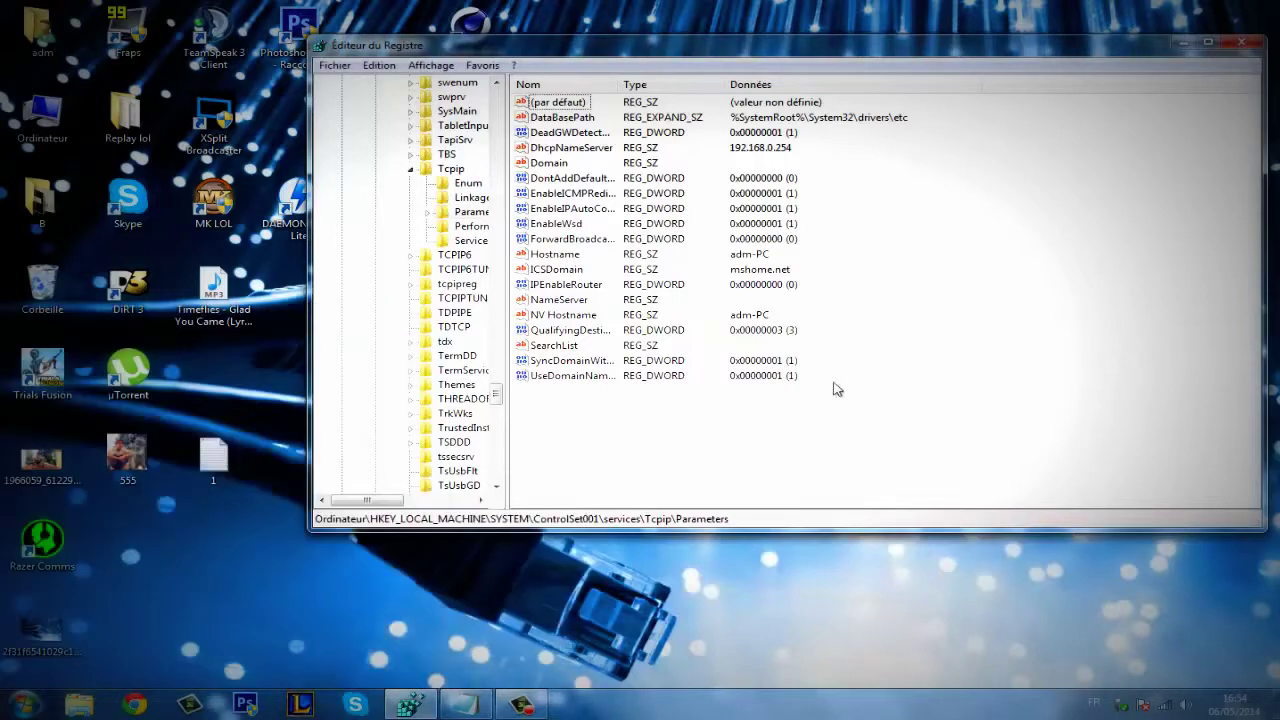
# Create a new QWORD (64-bit) value in the Tcpip Parameters key
pyautogui.rightClick(701, 426)
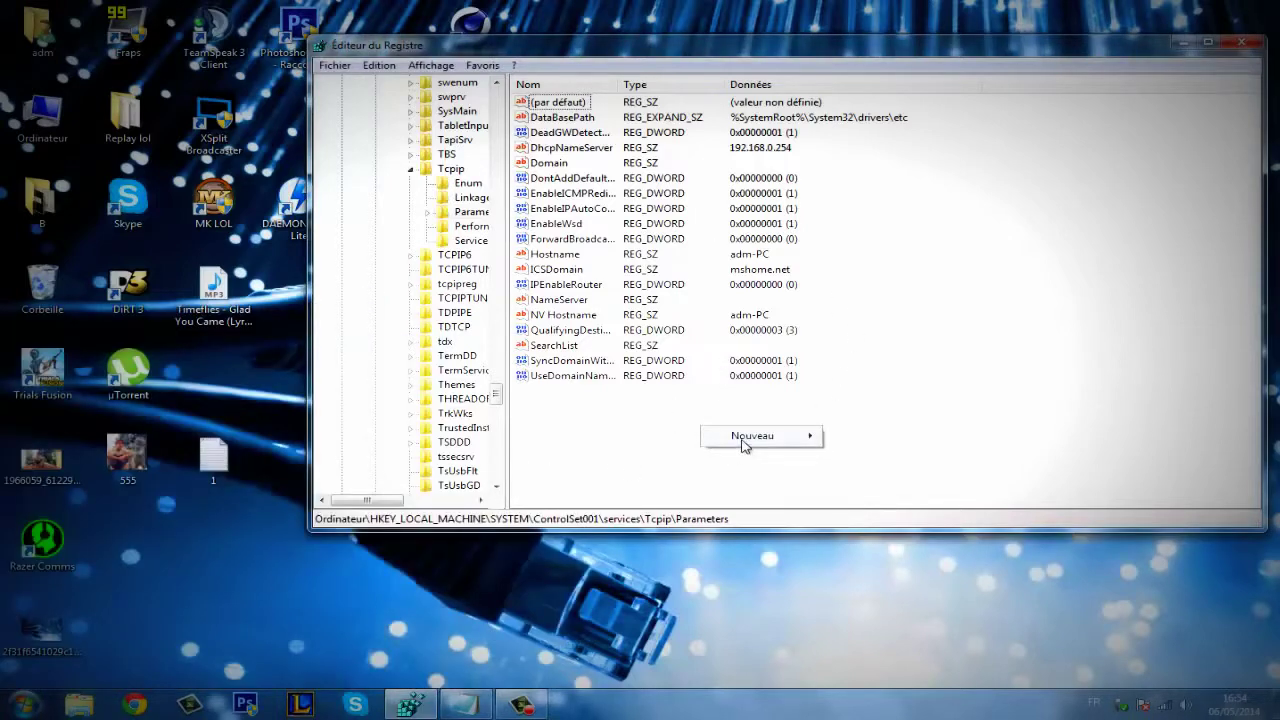
pyautogui.moveTo(743, 443)
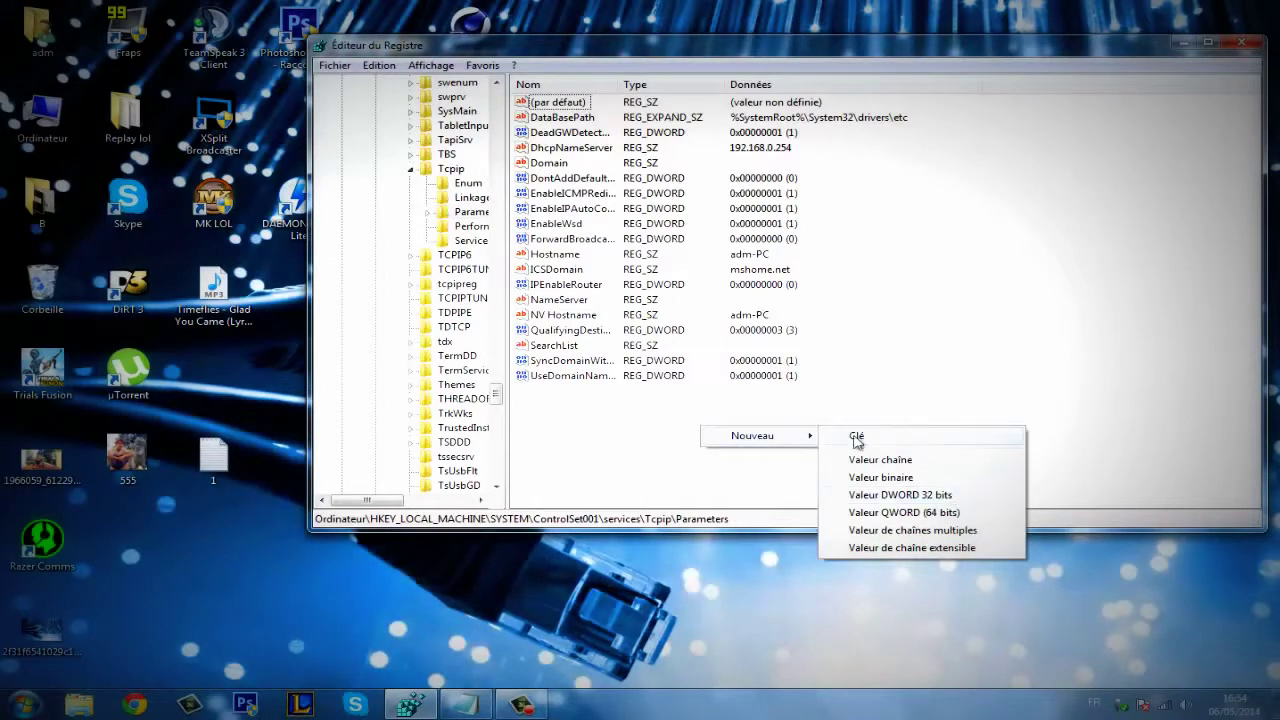
pyautogui.click(924, 513)
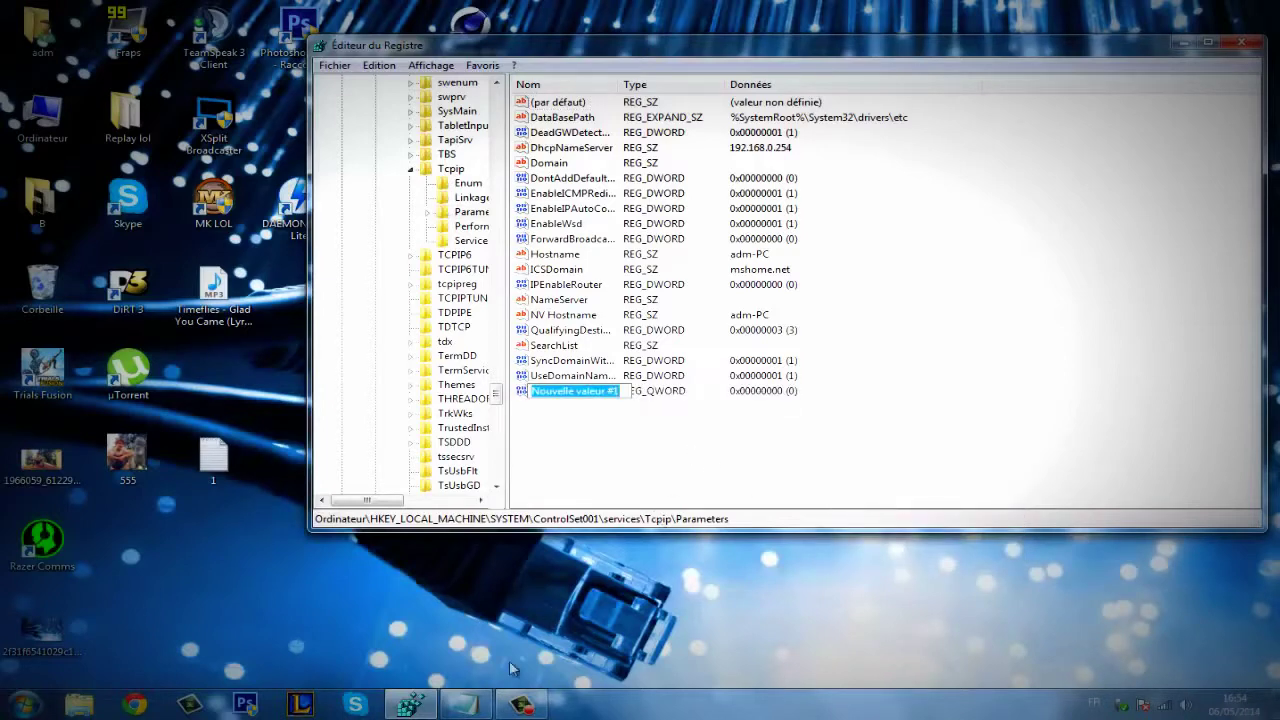
# Copy the name EnablePMTUBHDiscovery from the Notepad file and rename the new QWORD value with it in Registry Editor
pyautogui.click(464, 705)
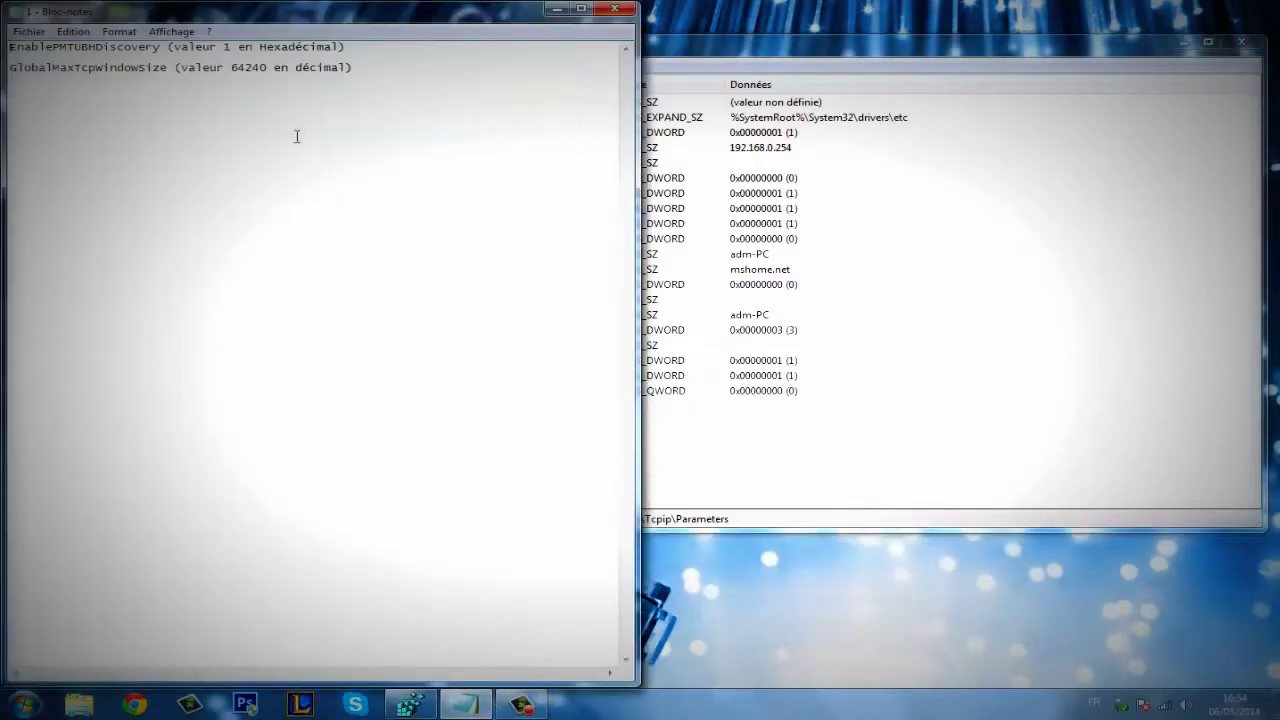
pyautogui.doubleClick(161, 49)
pyautogui.hotkey('ctrl', 'c')
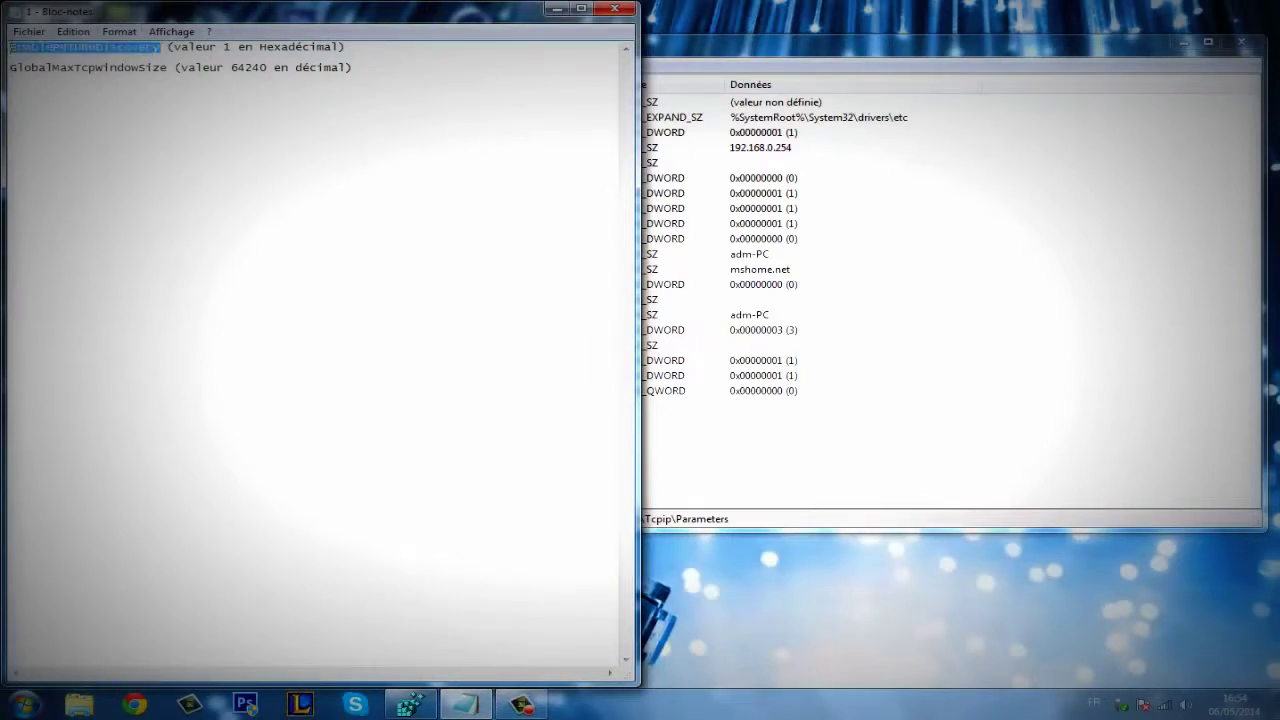
pyautogui.click(874, 398)
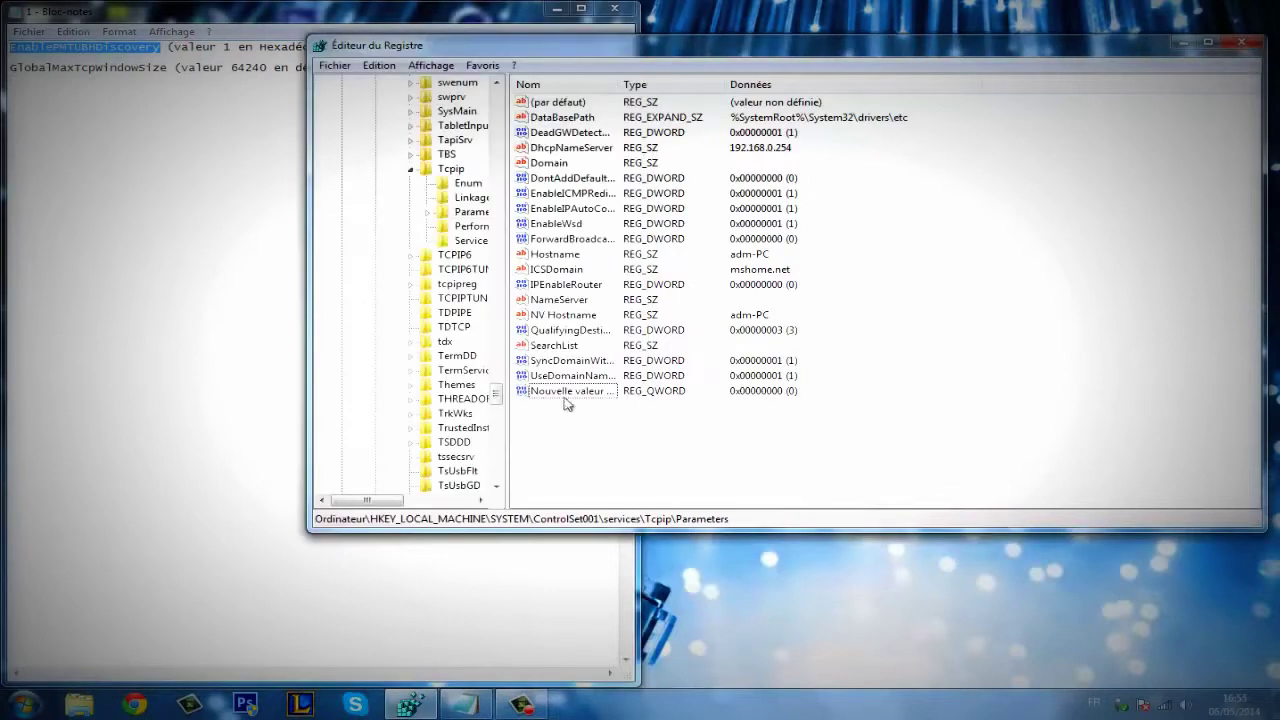
pyautogui.doubleClick(562, 394)
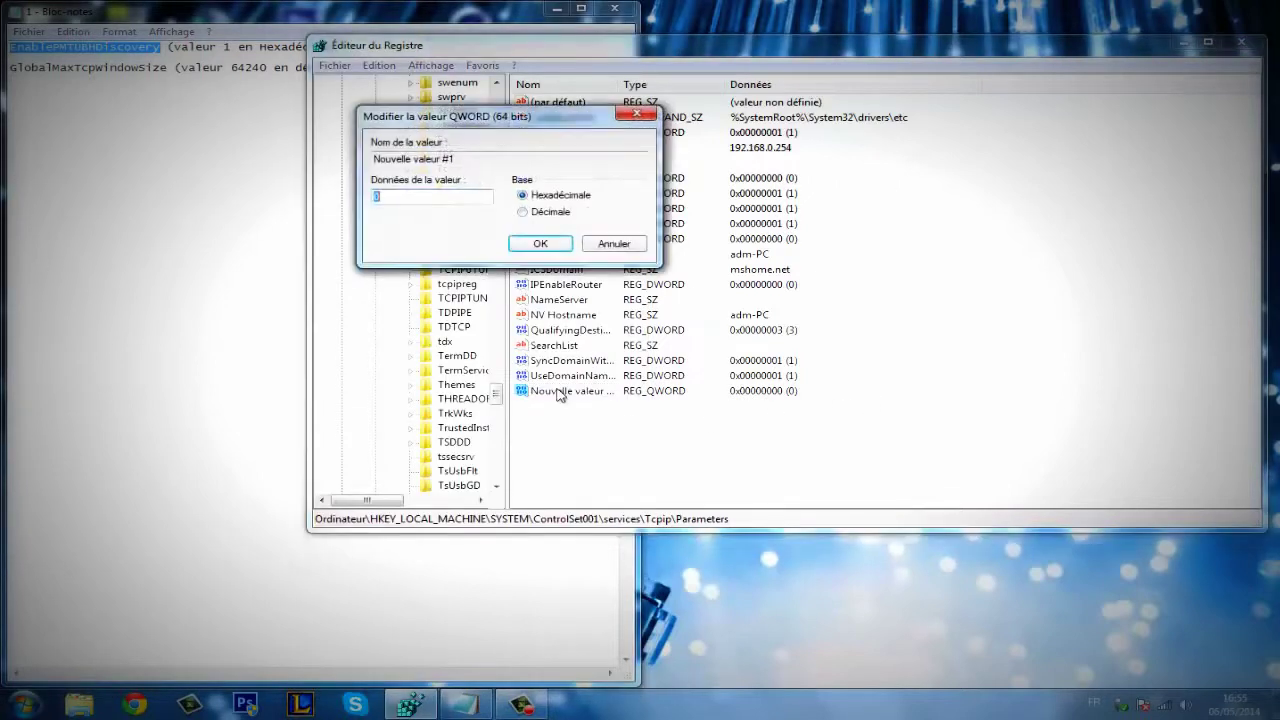
pyautogui.click(620, 244)
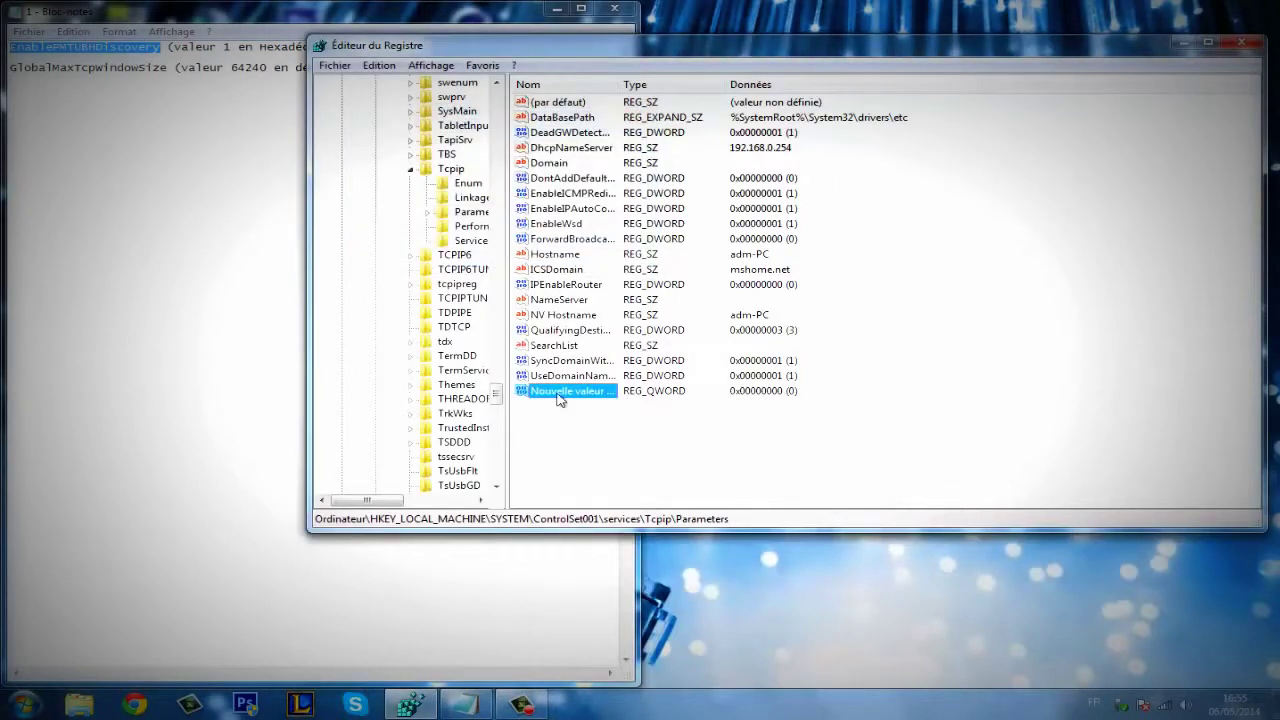
pyautogui.rightClick(559, 396)
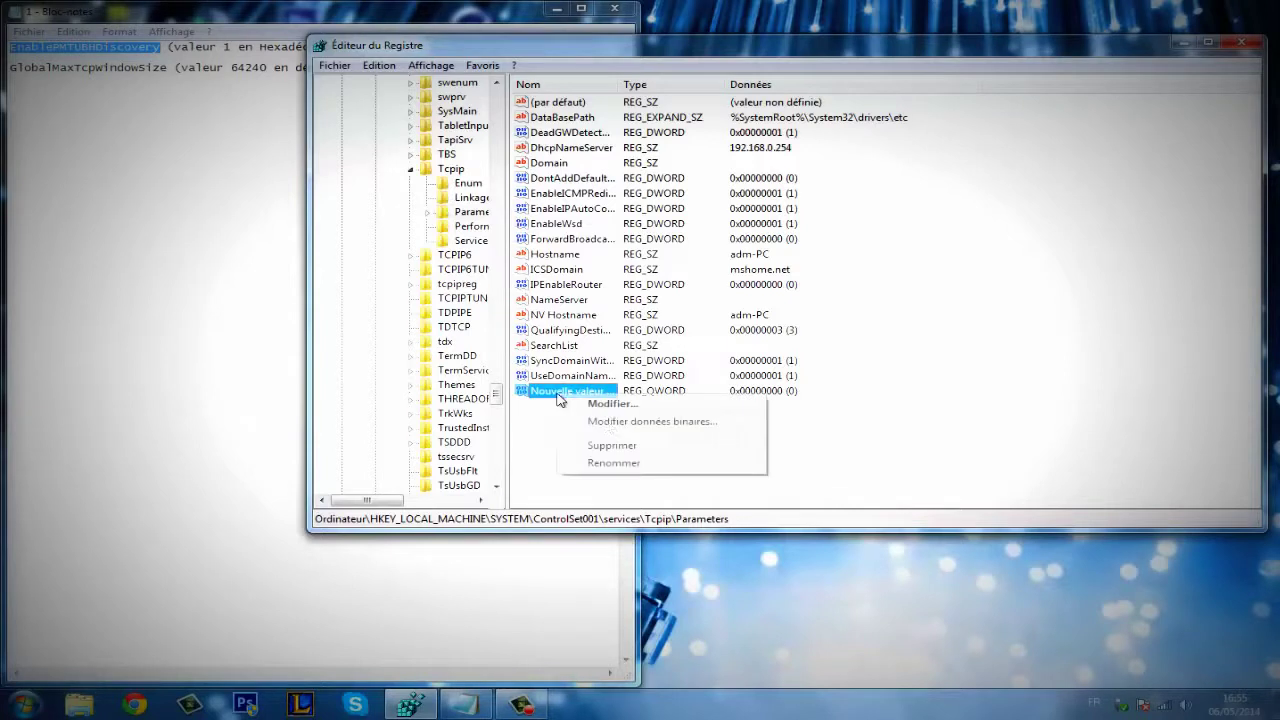
pyautogui.click(612, 463)
pyautogui.hotkey('ctrl', 'v')
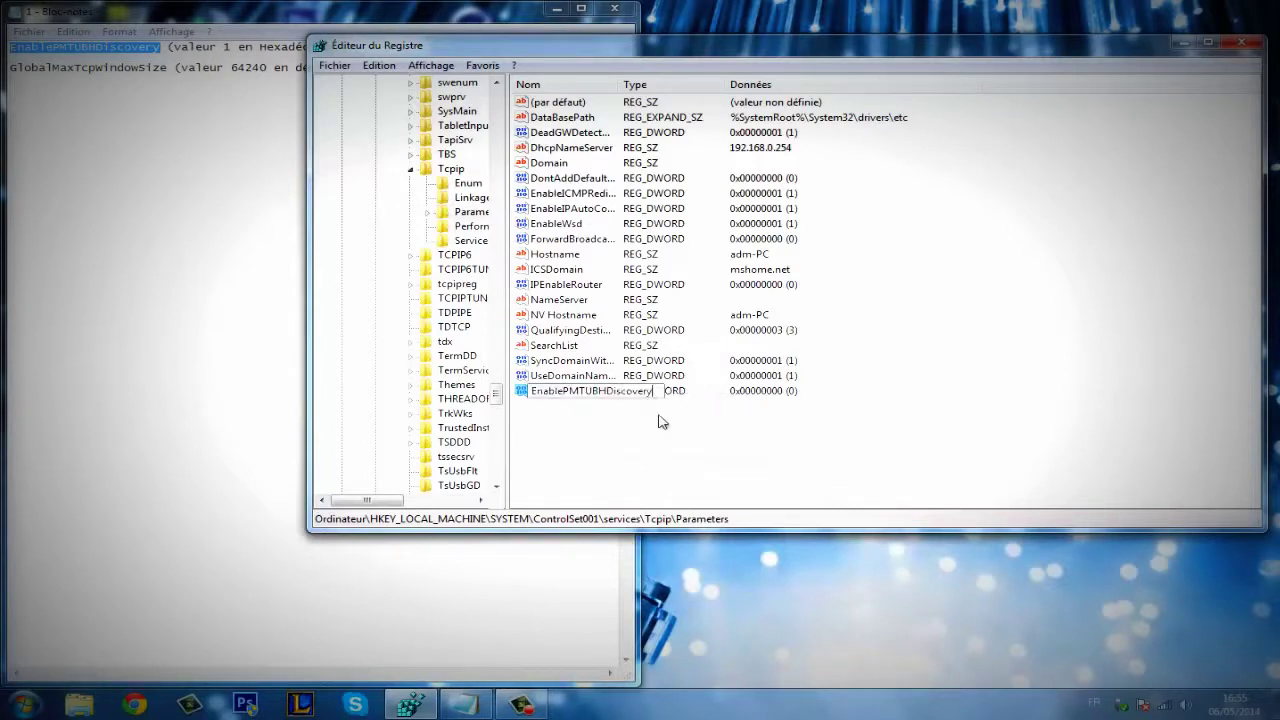
pyautogui.press('Return')
pyautogui.click(640, 398)
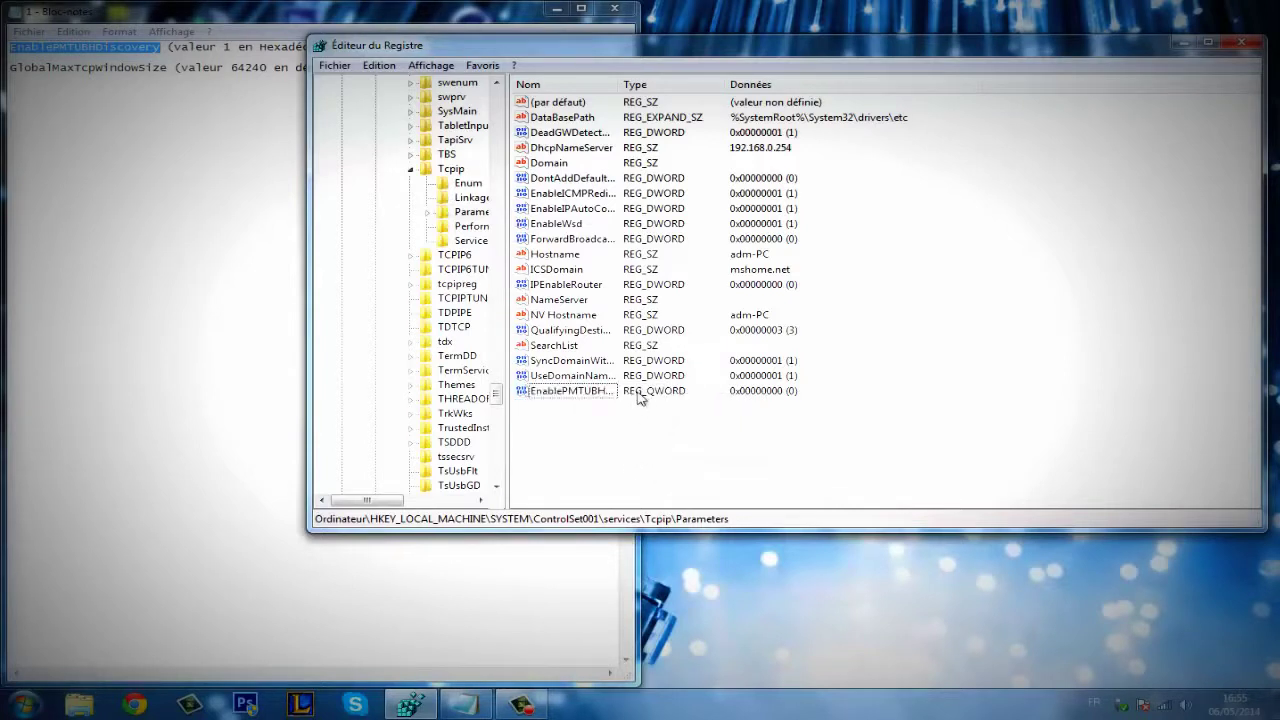
# Set the EnablePMTUBHDiscovery value data to 1 in hexadecimal, as given in the Notepad file
pyautogui.doubleClick(588, 392)
pyautogui.click(203, 47)
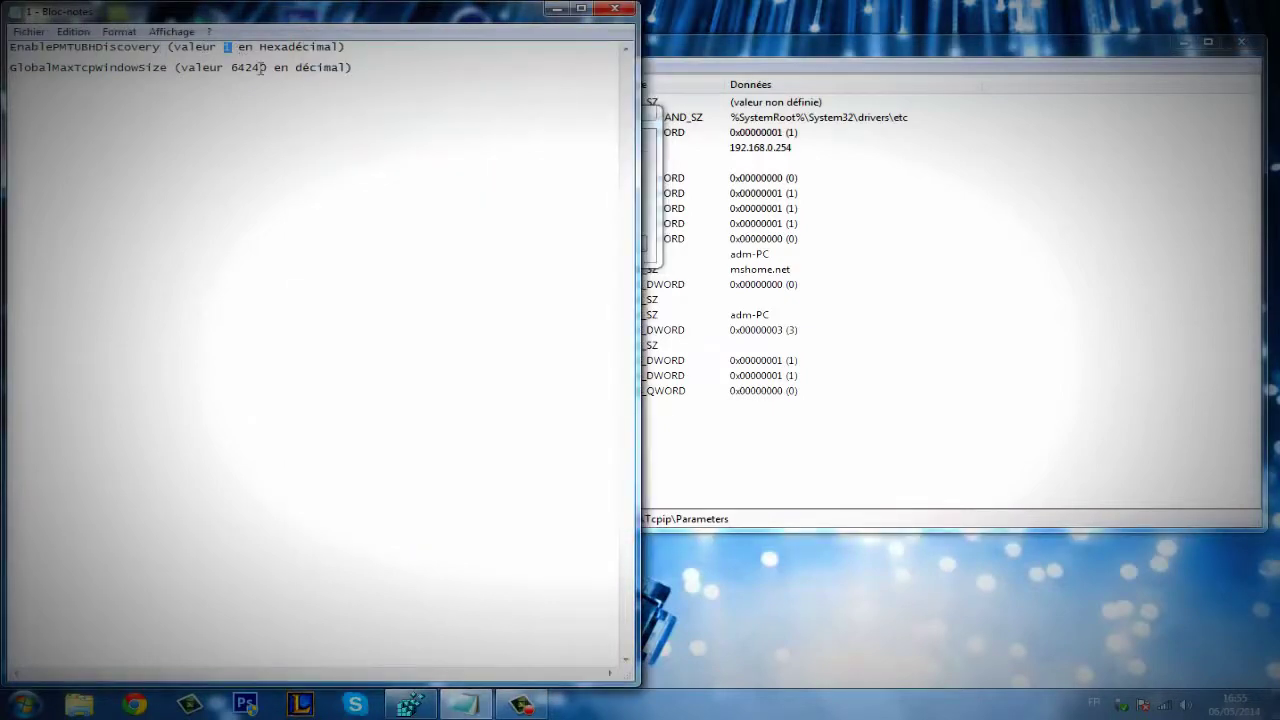
pyautogui.click(645, 195)
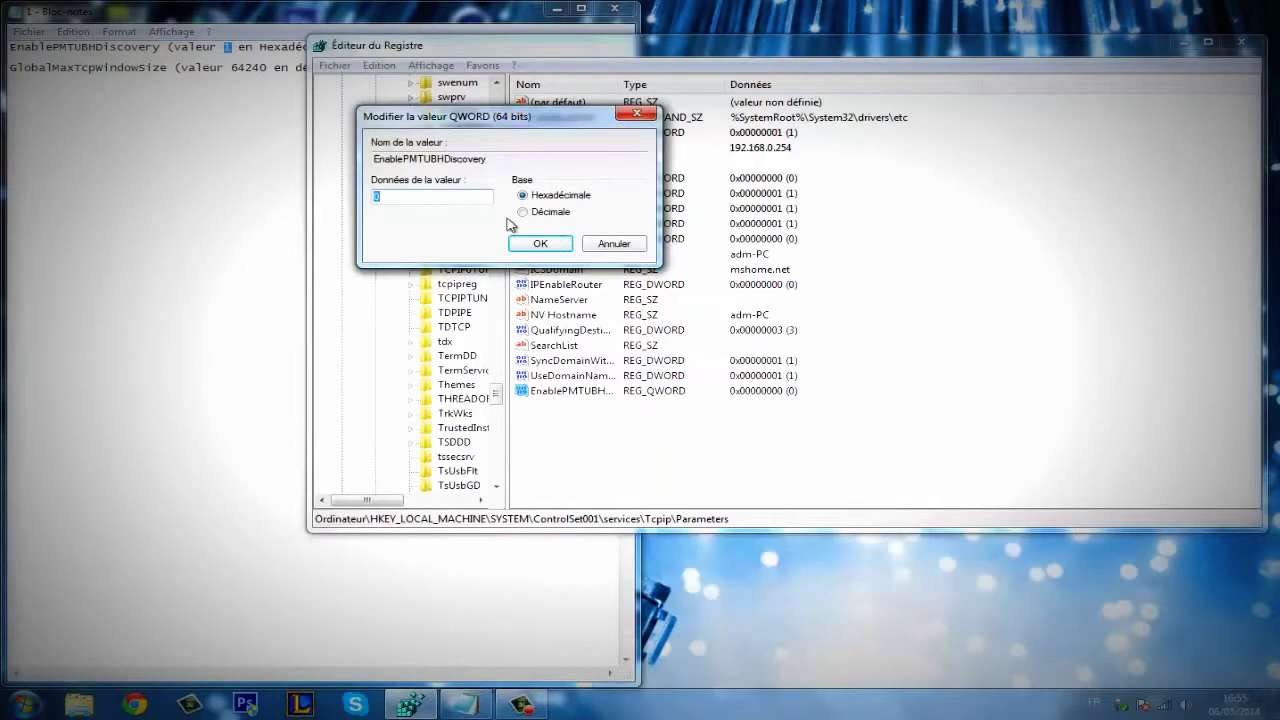
pyautogui.write('1')
pyautogui.click(545, 246)
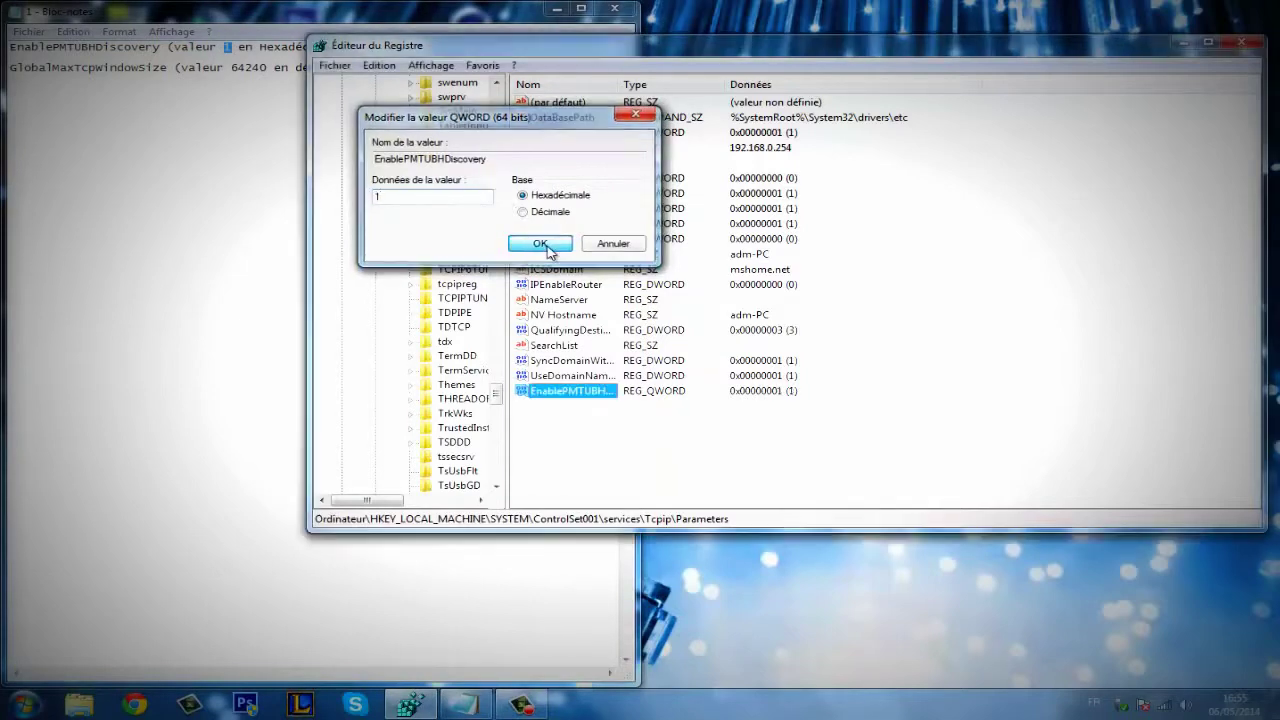
pyautogui.click(183, 91)
# Add a second QWORD (64-bit) value to the Tcpip Parameters key
pyautogui.rightClick(766, 475)
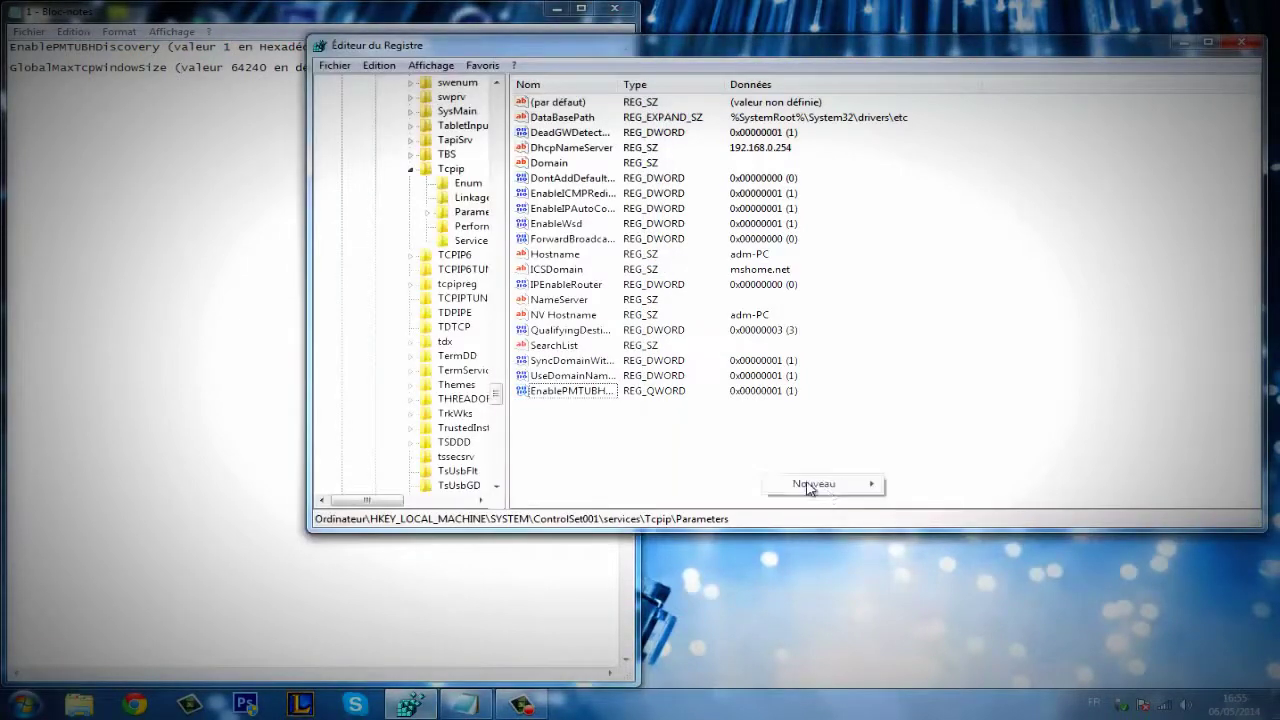
pyautogui.moveTo(828, 497)
pyautogui.click(955, 560)
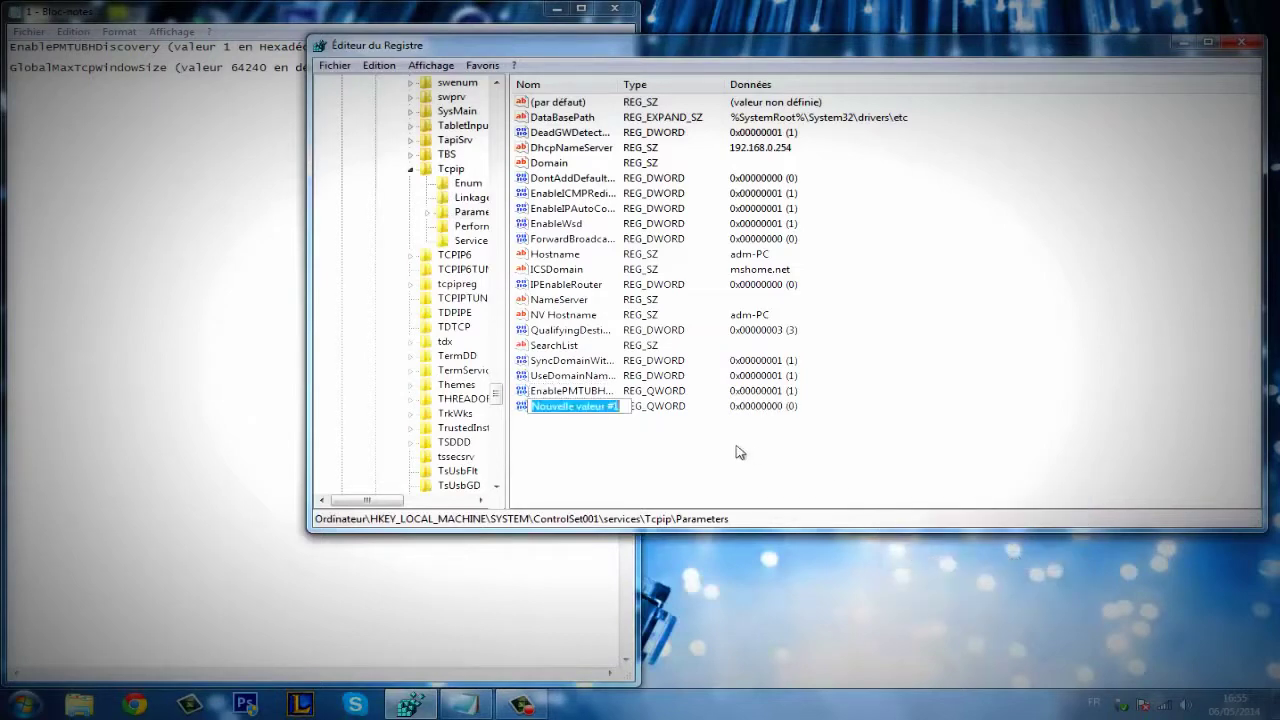
# Copy the name GlobalMaxTcpWindowSize from the Notepad file and rename the second new QWORD value with it in Registry Editor
pyautogui.click(169, 101)
pyautogui.moveTo(167, 67); pyautogui.dragTo(10, 67)
pyautogui.hotkey('ctrl', 'c')
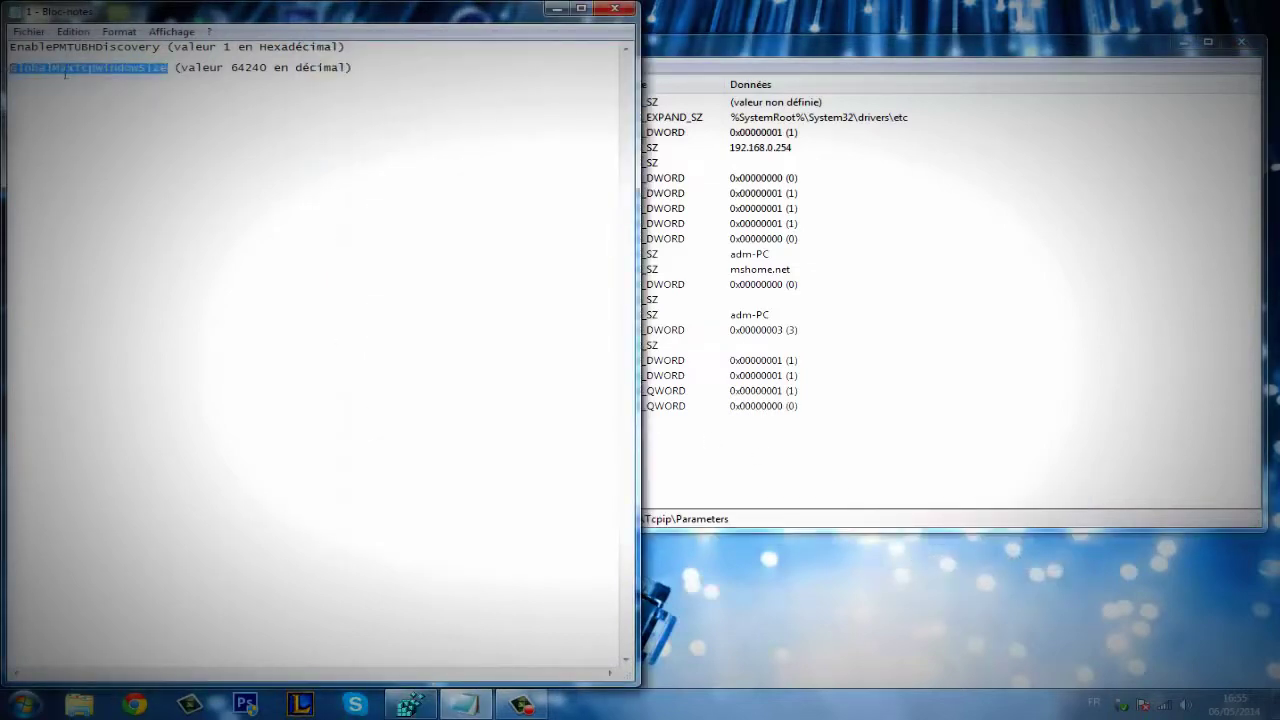
pyautogui.click(920, 391)
pyautogui.rightClick(558, 406)
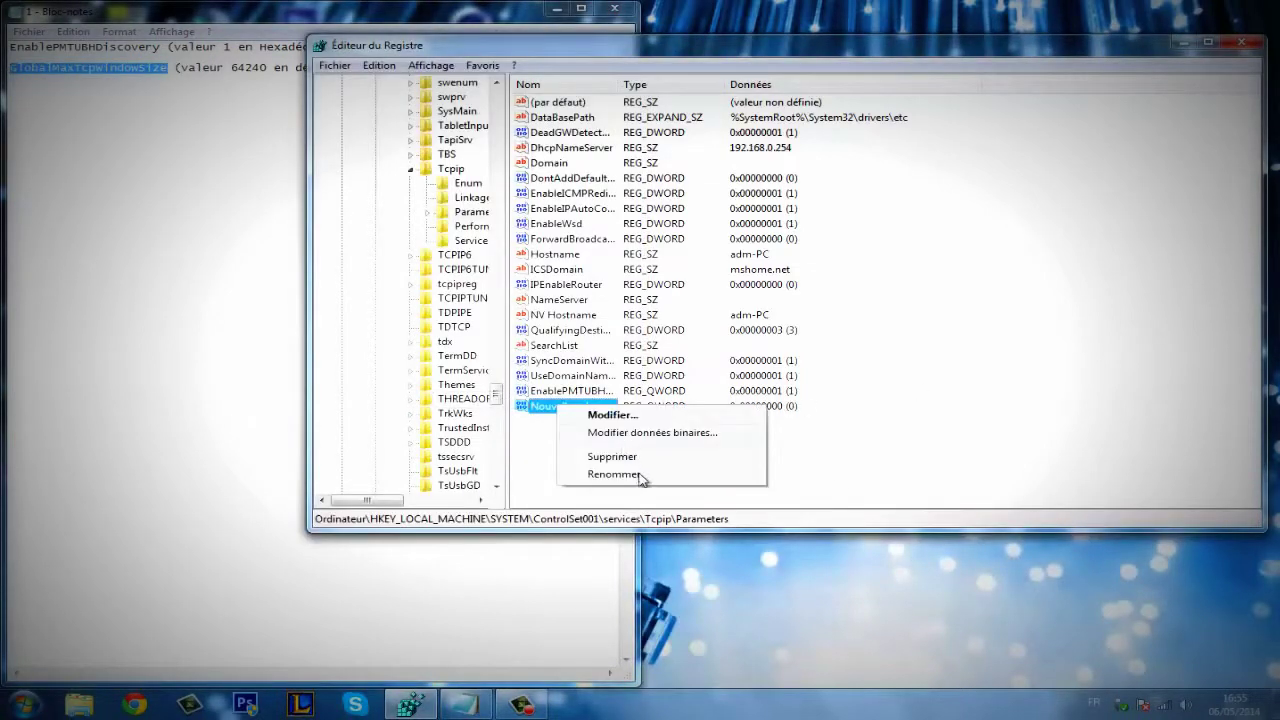
pyautogui.click(641, 476)
pyautogui.hotkey('ctrl', 'v')
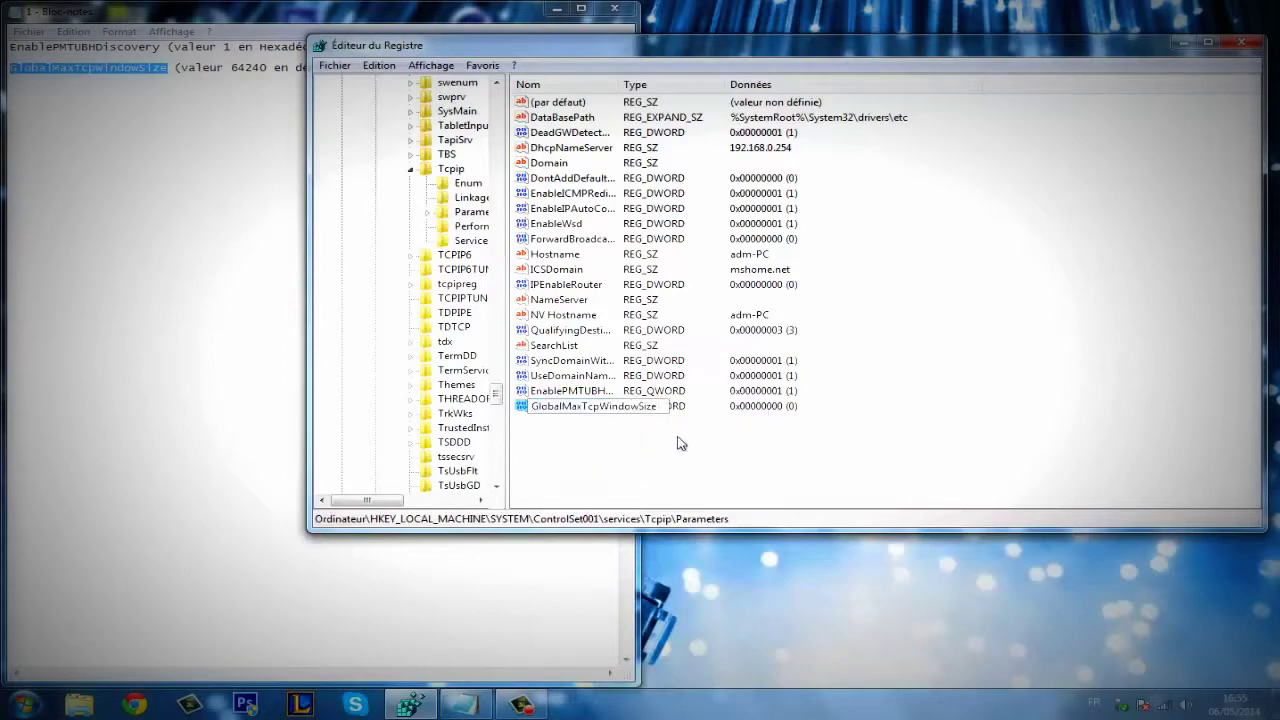
pyautogui.press('Return')
# Set the GlobalMaxTcpWindowSize value data to 64240 in decimal, copying the number from the Notepad file
pyautogui.doubleClick(627, 408)
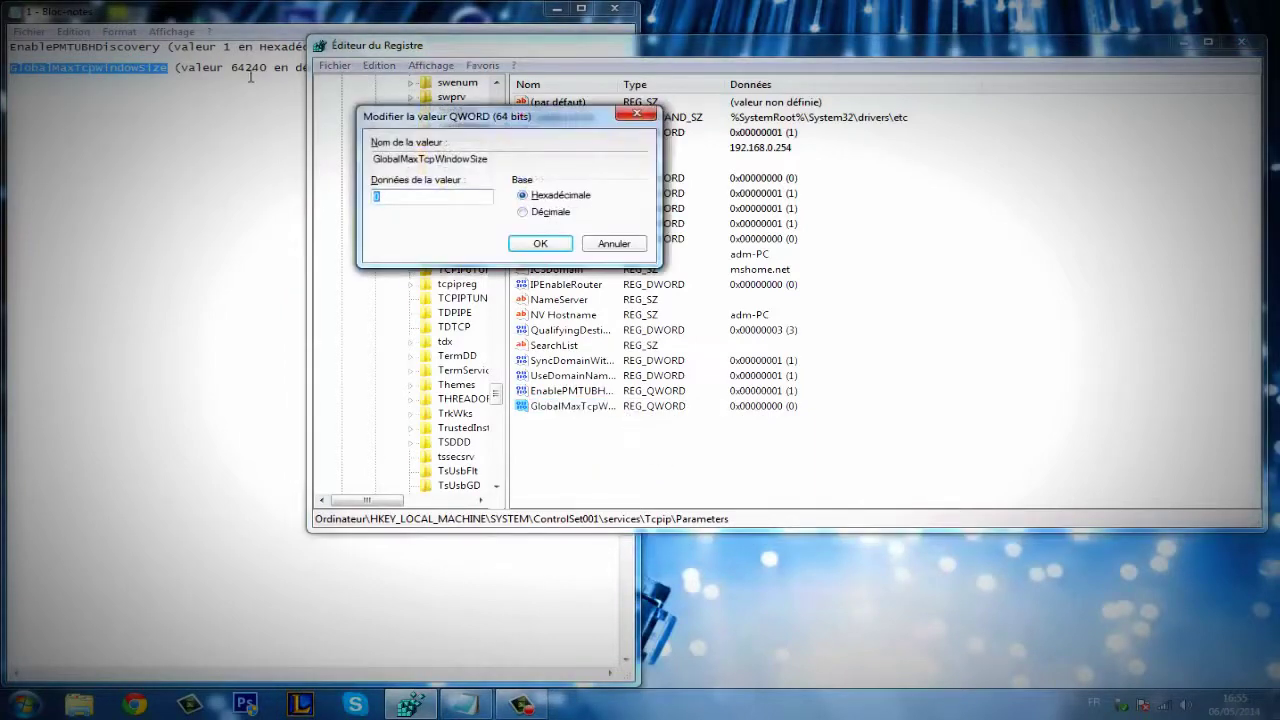
pyautogui.click(263, 68)
pyautogui.moveTo(267, 70); pyautogui.dragTo(233, 74)
pyautogui.hotkey('ctrl', 'c')
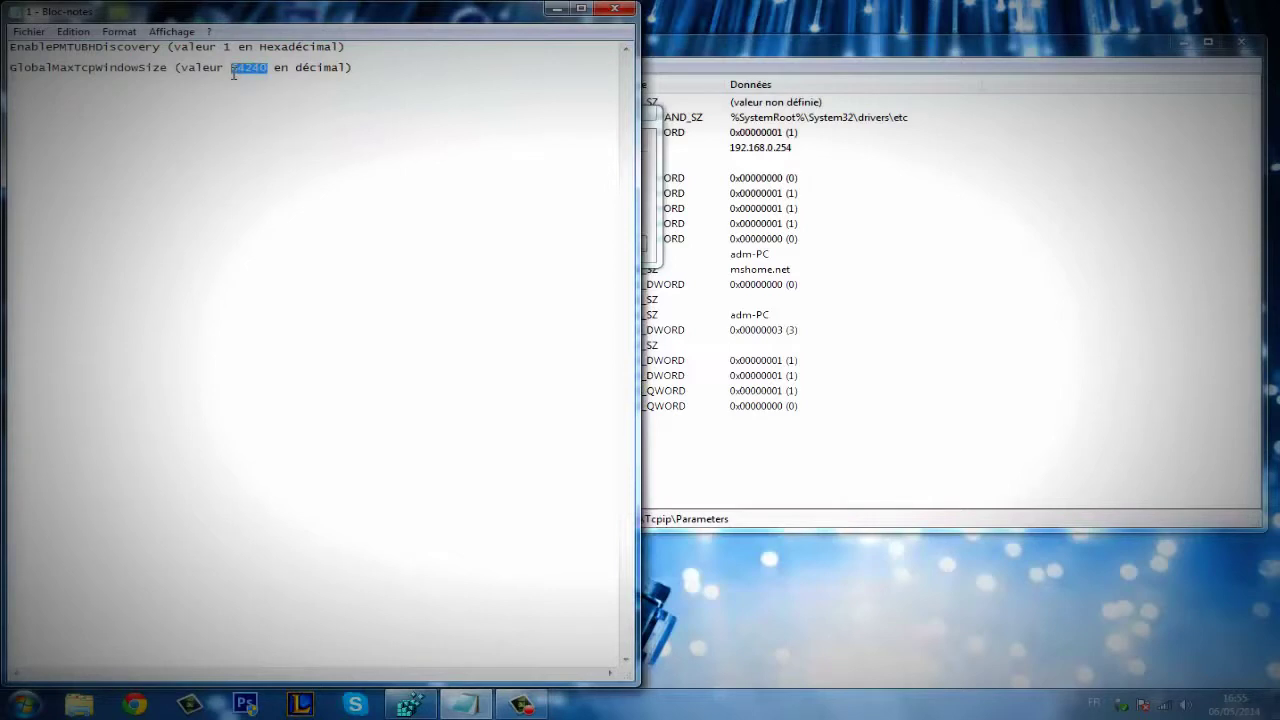
pyautogui.click(650, 178)
pyautogui.hotkey('ctrl', 'v')
pyautogui.click(535, 214)
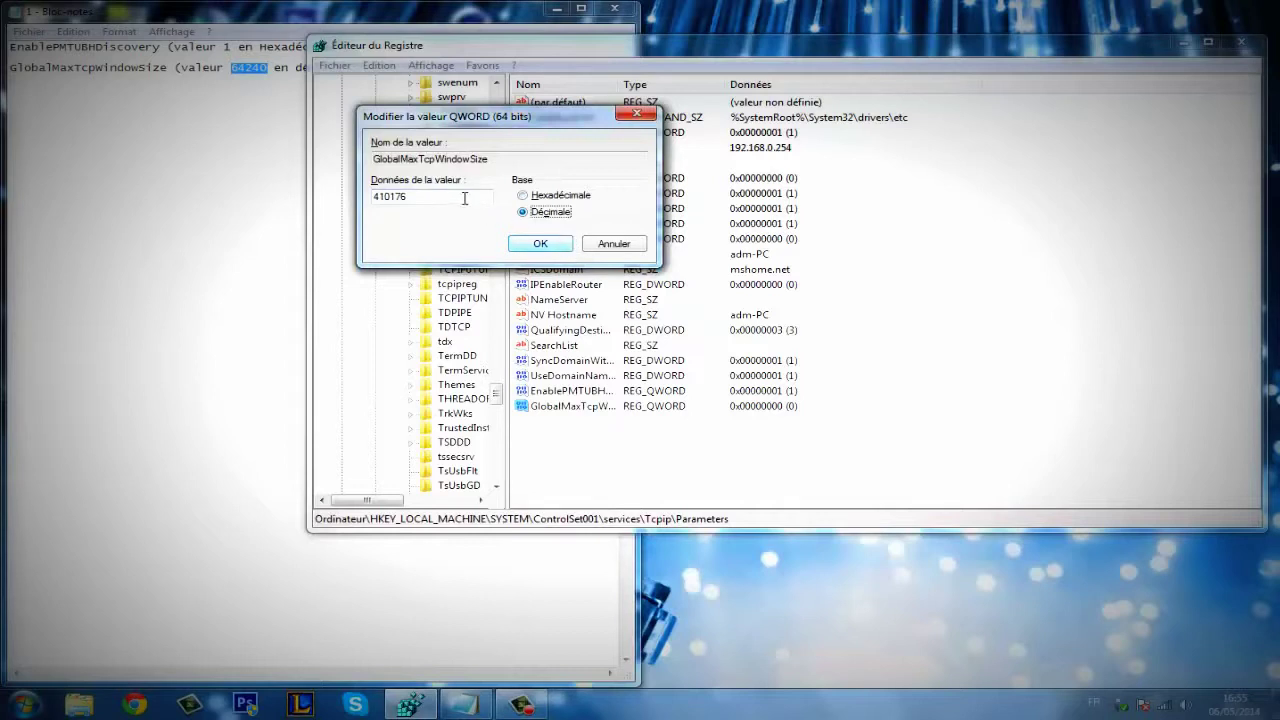
pyautogui.moveTo(463, 197); pyautogui.dragTo(236, 212)
pyautogui.hotkey('ctrl', 'v')
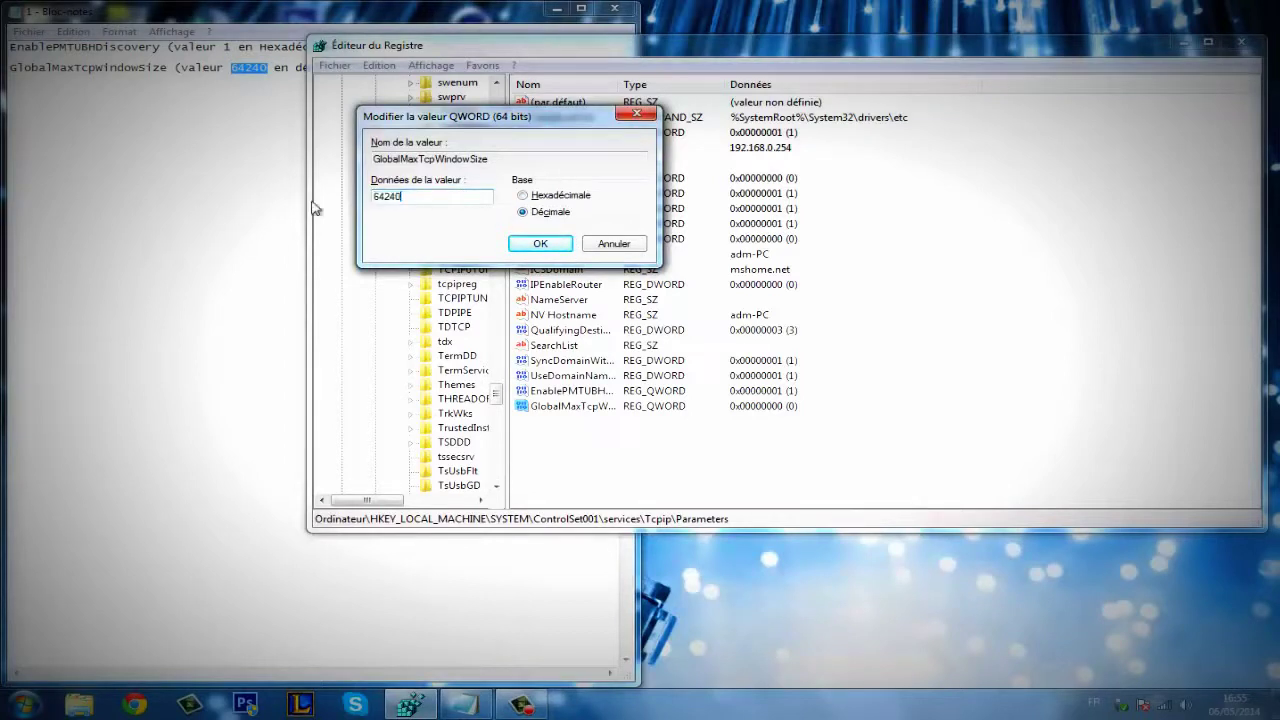
pyautogui.click(557, 245)
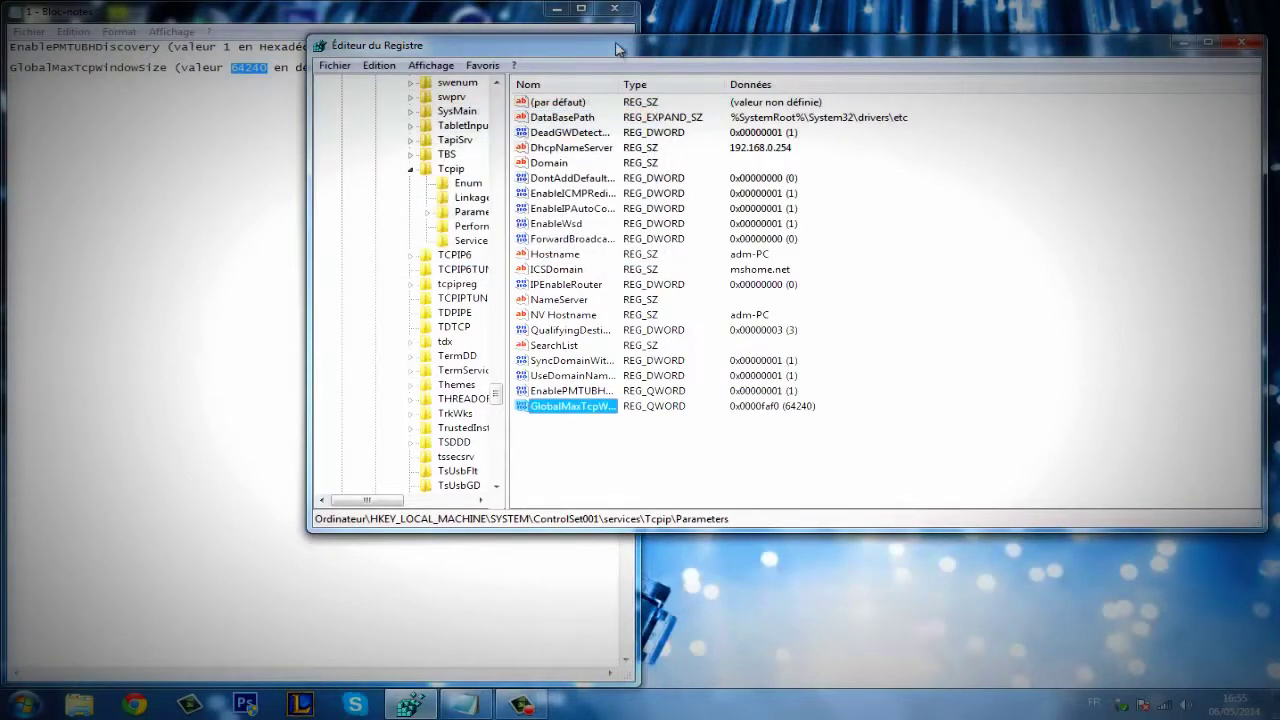
# Close Registry Editor and the Notepad file to return to the desktop
pyautogui.moveTo(617, 46); pyautogui.dragTo(519, 22)
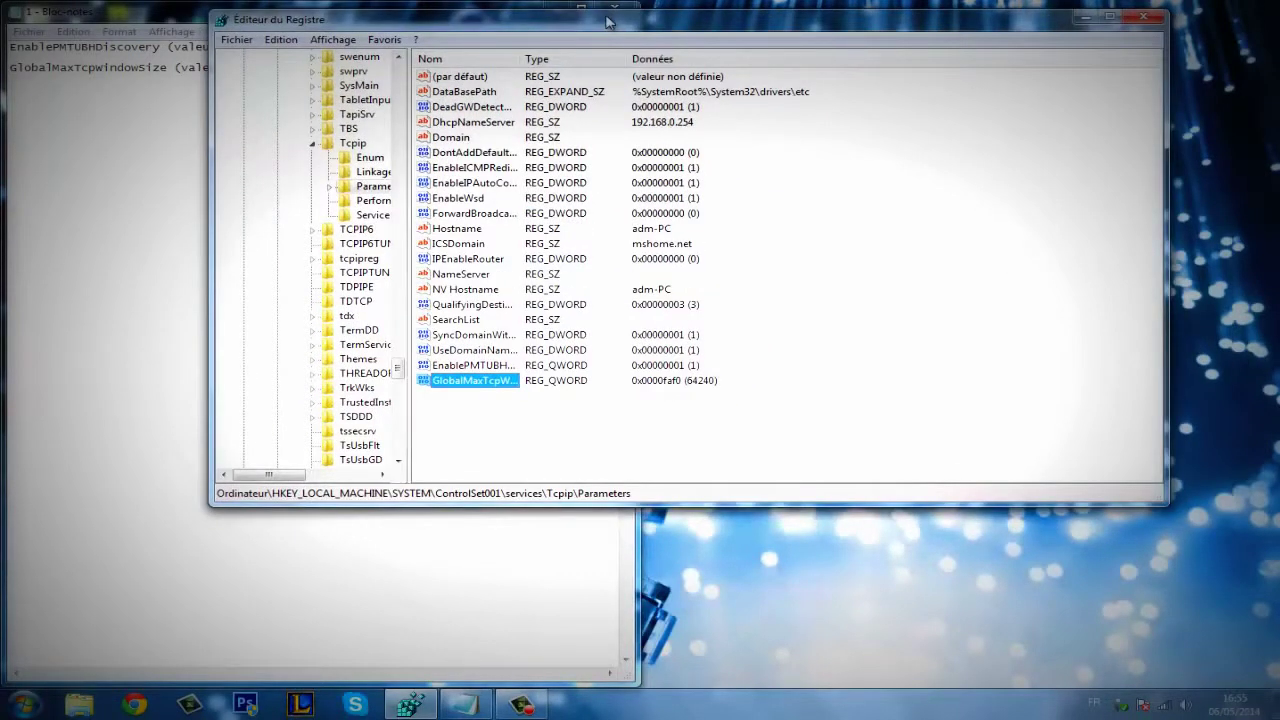
pyautogui.click(1143, 17)
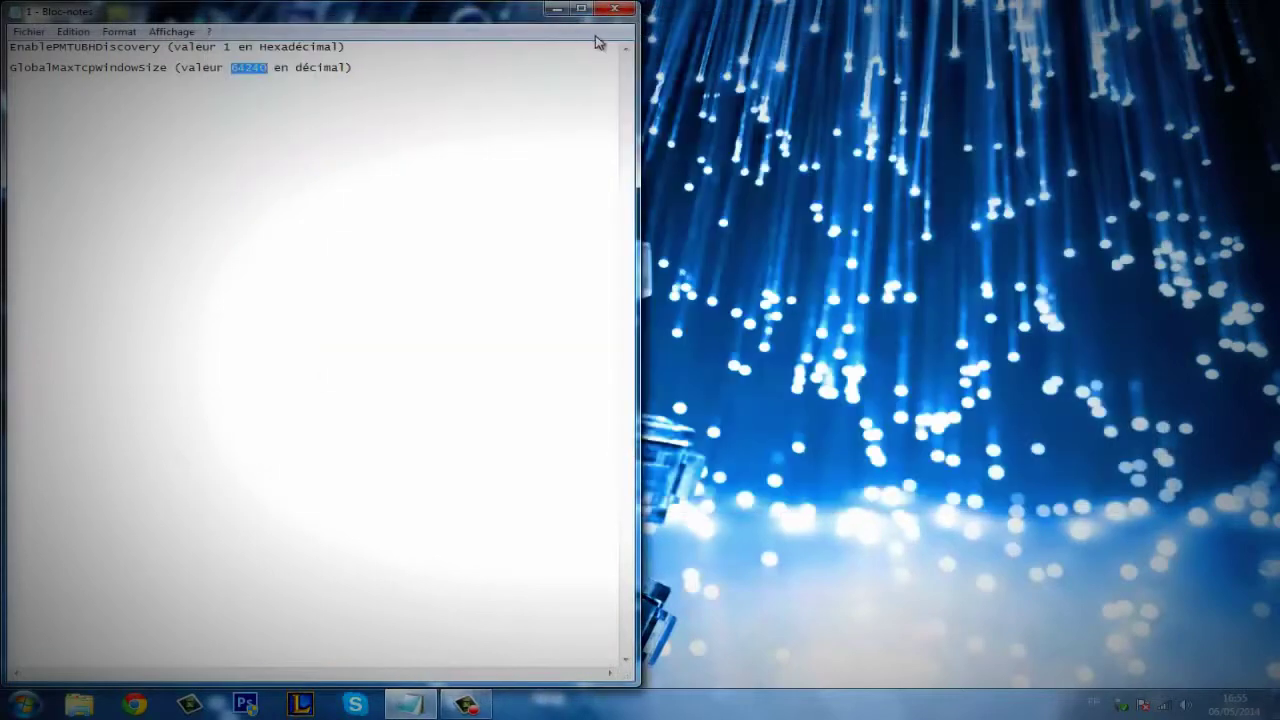
pyautogui.click(620, 12)
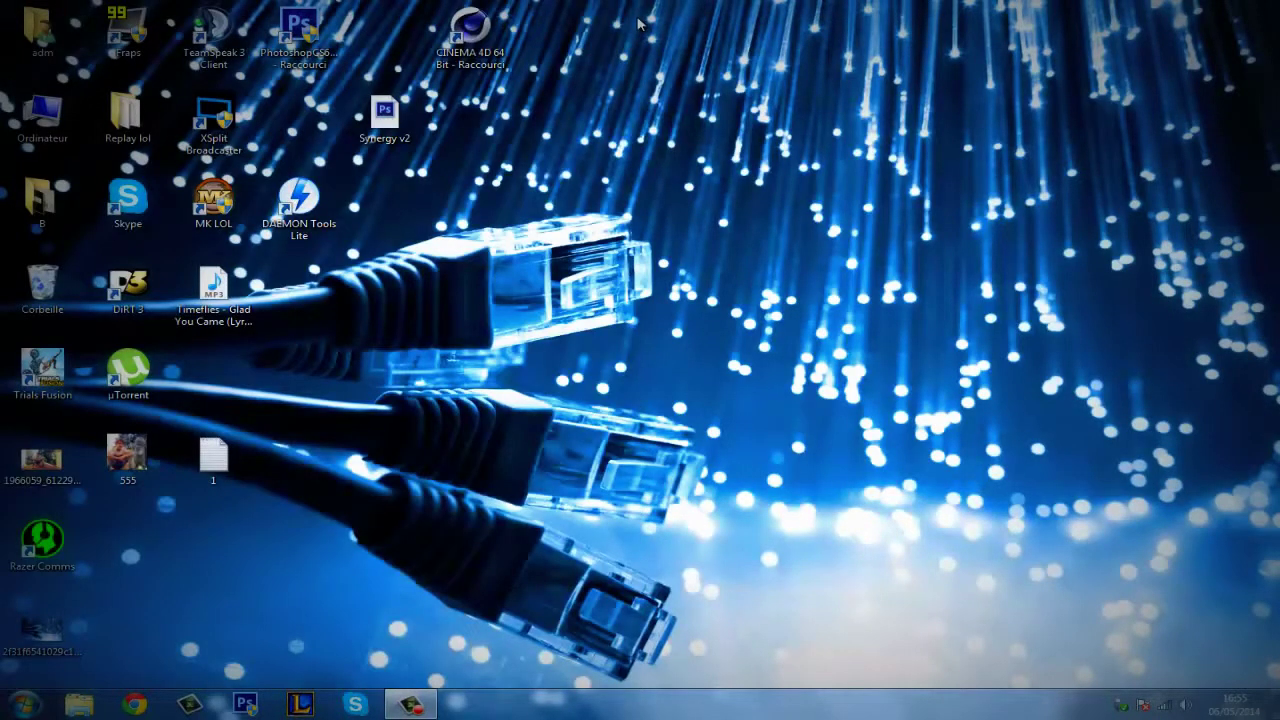
pyautogui.click(134, 705)
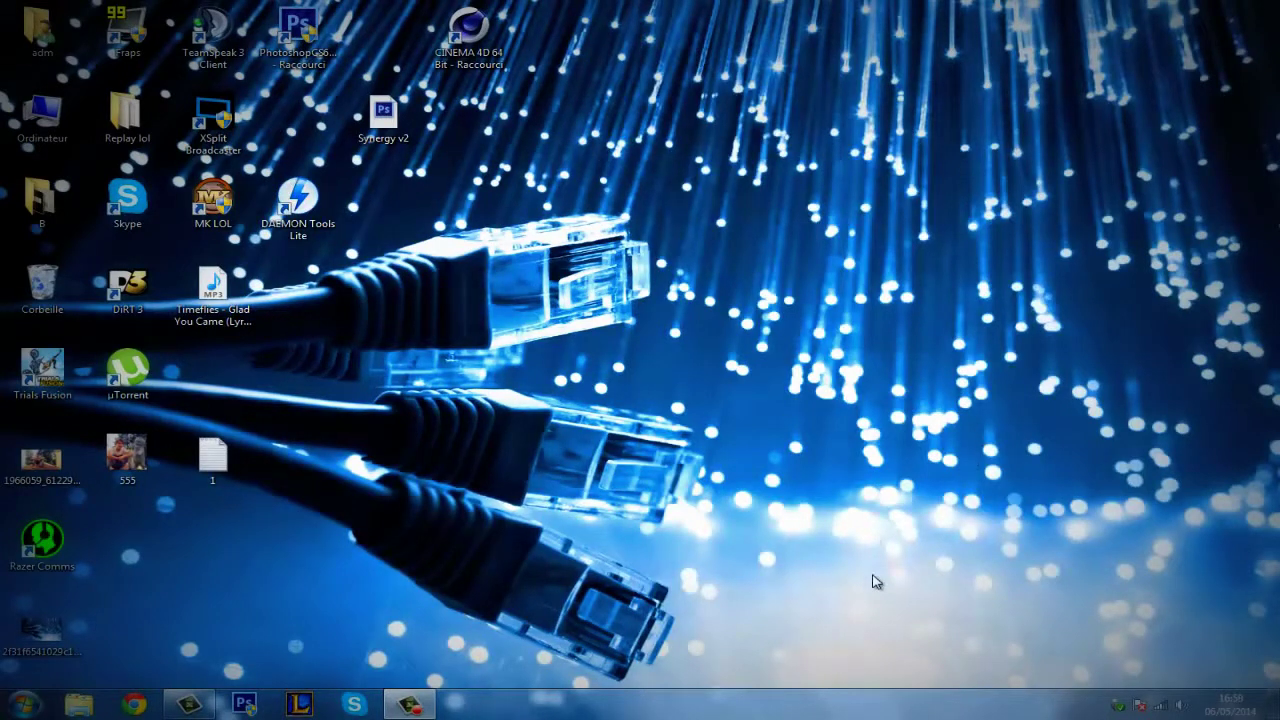
# Open the Internet Protocol version 4 (TCP/IPv4) properties of the wireless connection through the Network and Sharing Center in Control Panel
pyautogui.click(22, 705)
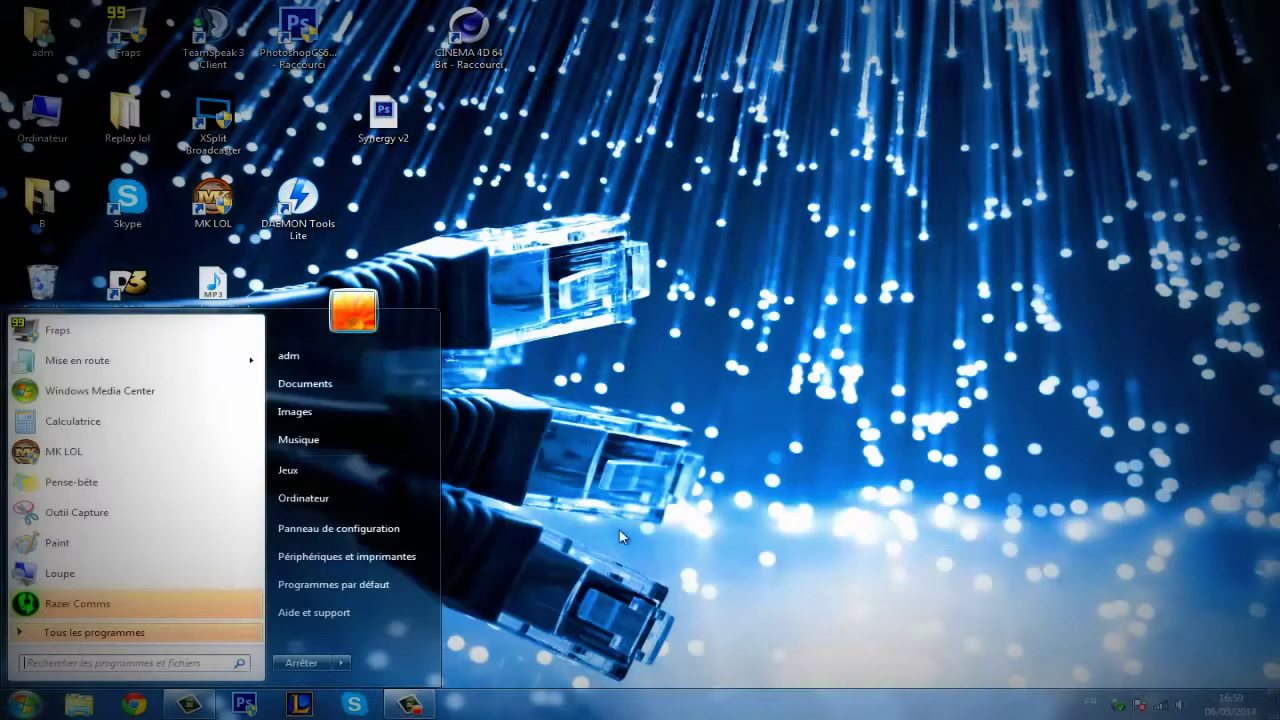
pyautogui.click(395, 526)
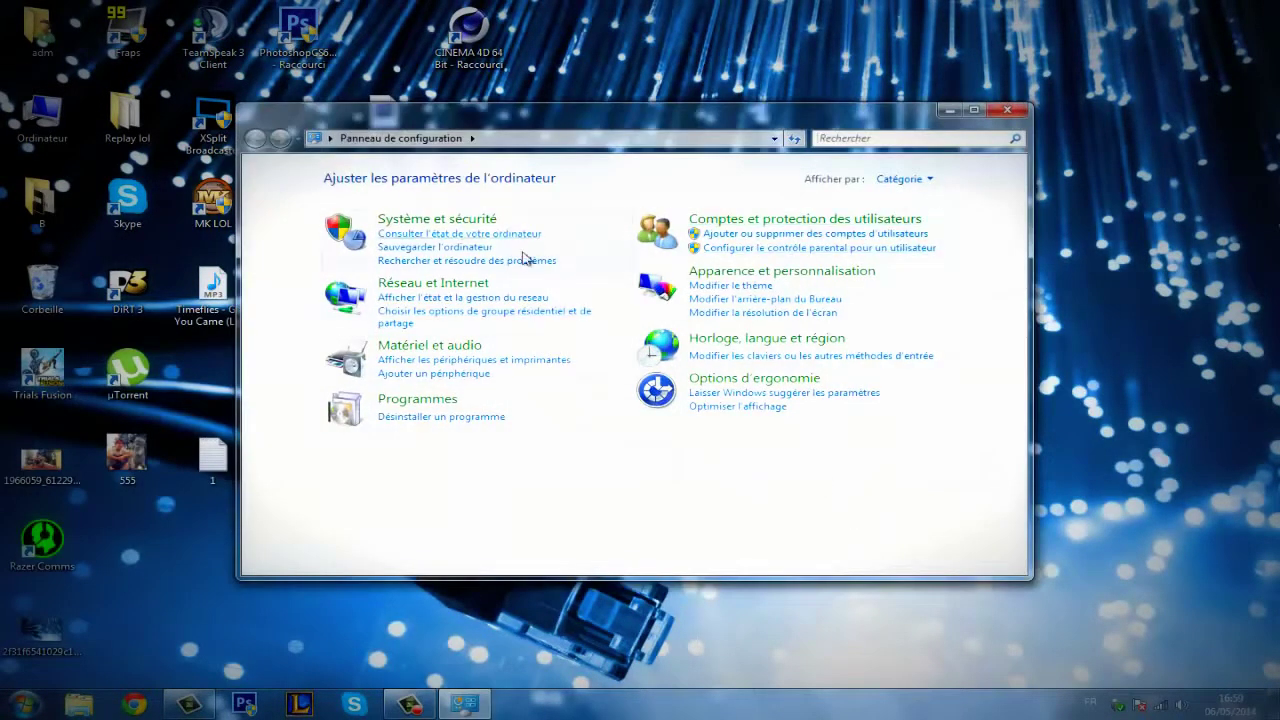
pyautogui.click(488, 288)
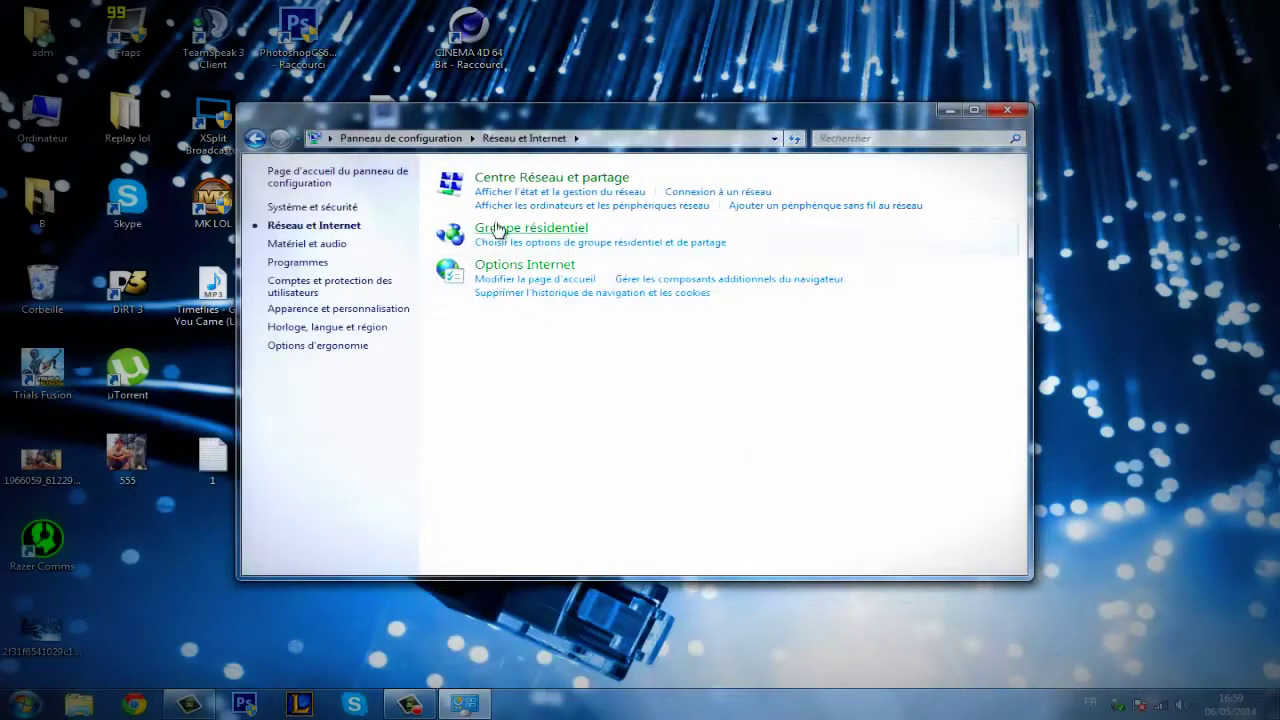
pyautogui.click(550, 192)
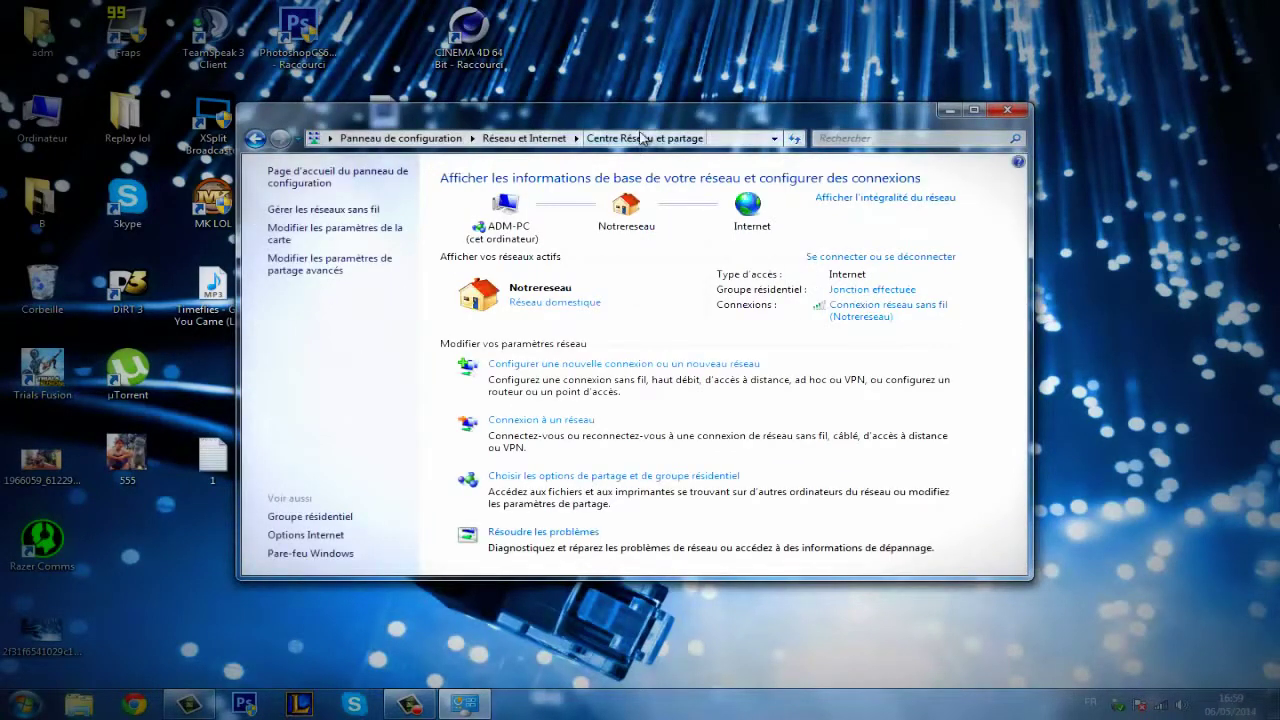
pyautogui.click(884, 316)
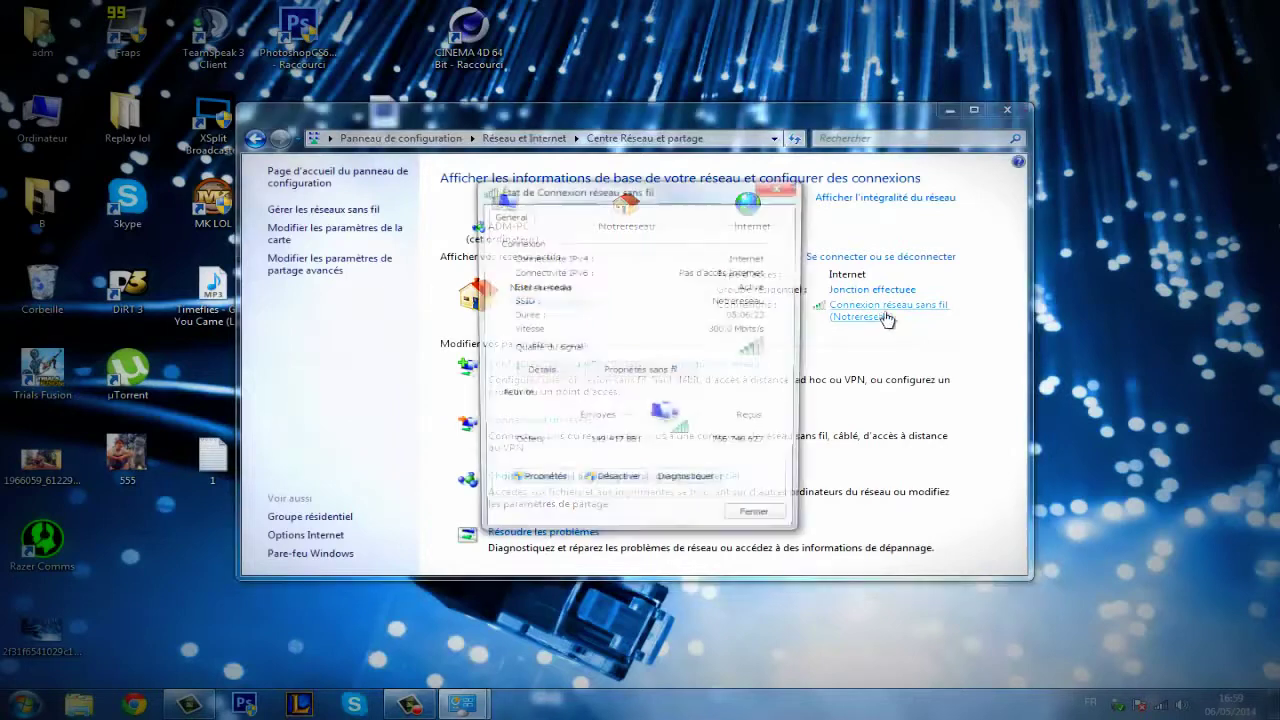
pyautogui.click(540, 484)
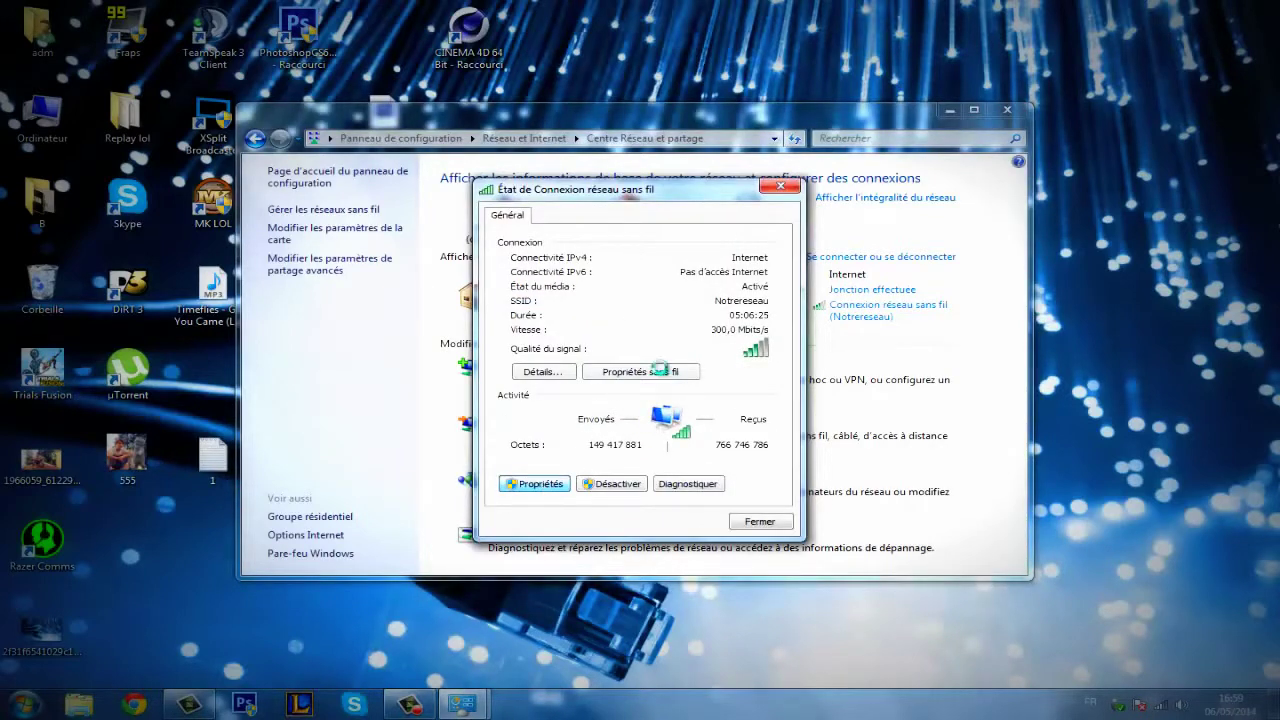
pyautogui.doubleClick(657, 386)
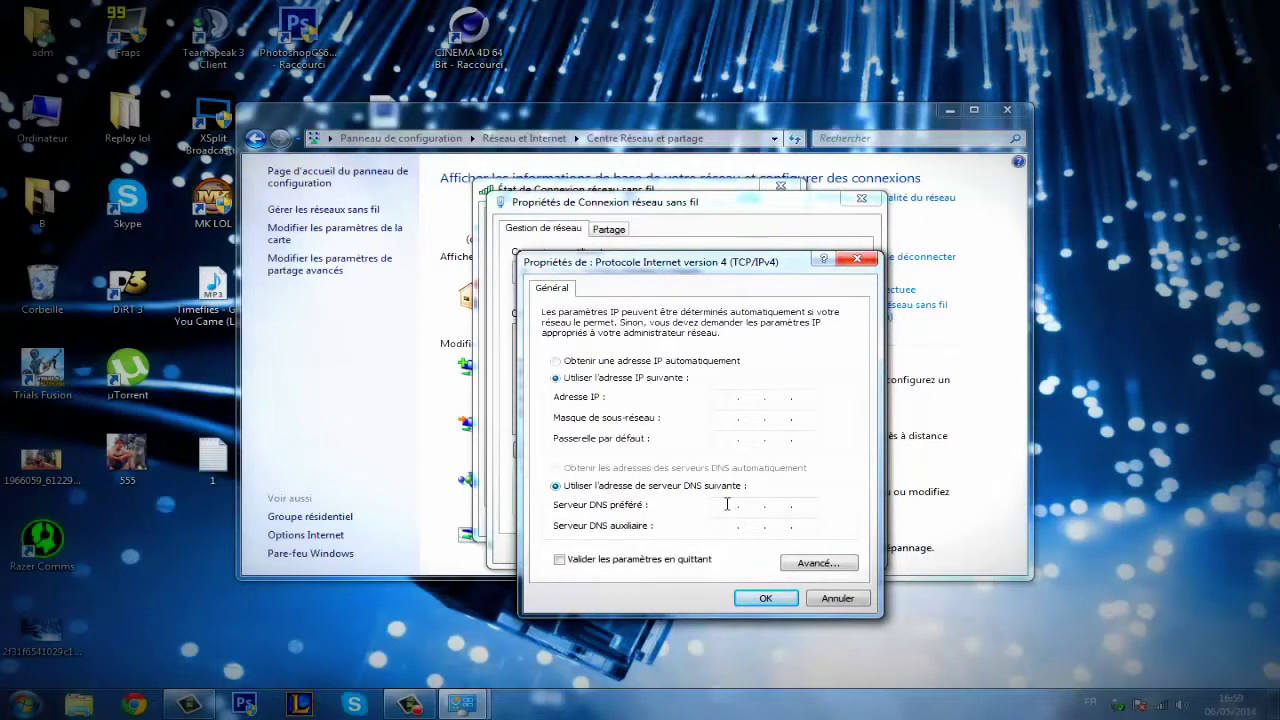
# Set IPv4 to obtain an IP address automatically, with 8.8.8.8 as preferred DNS server and 8.8.4.4 as alternate
pyautogui.click(600, 362)
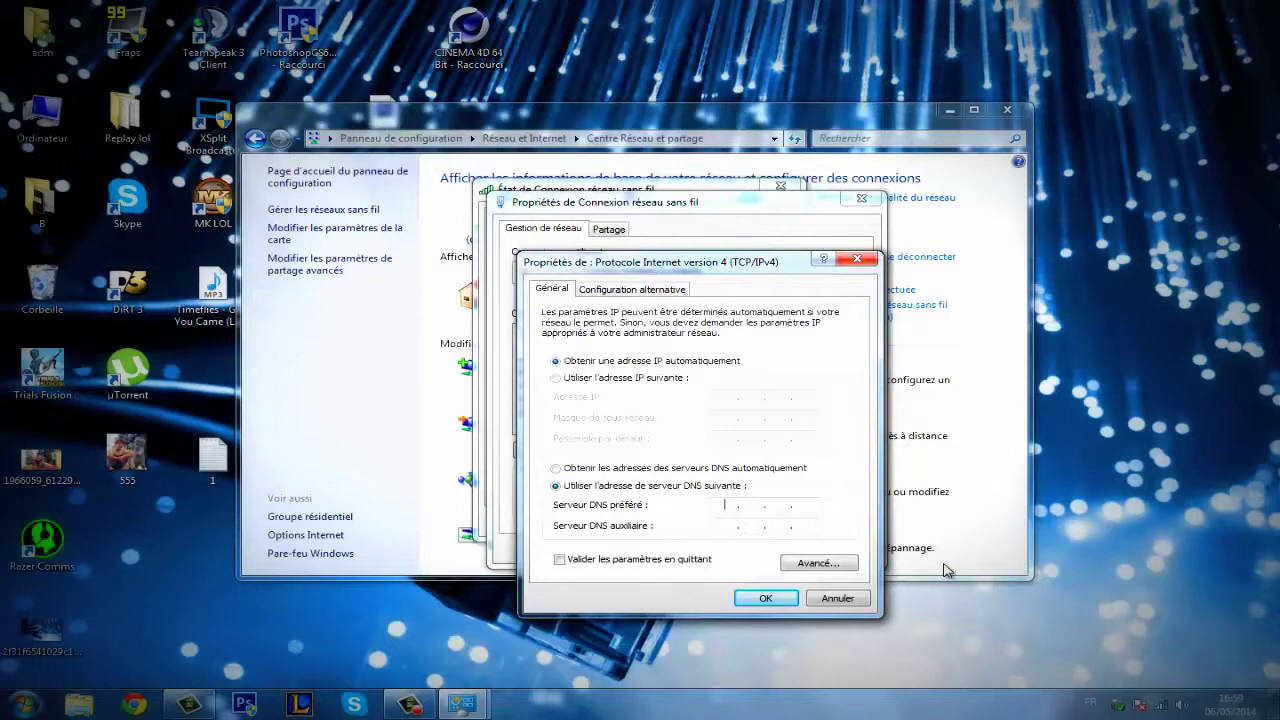
pyautogui.write('888')
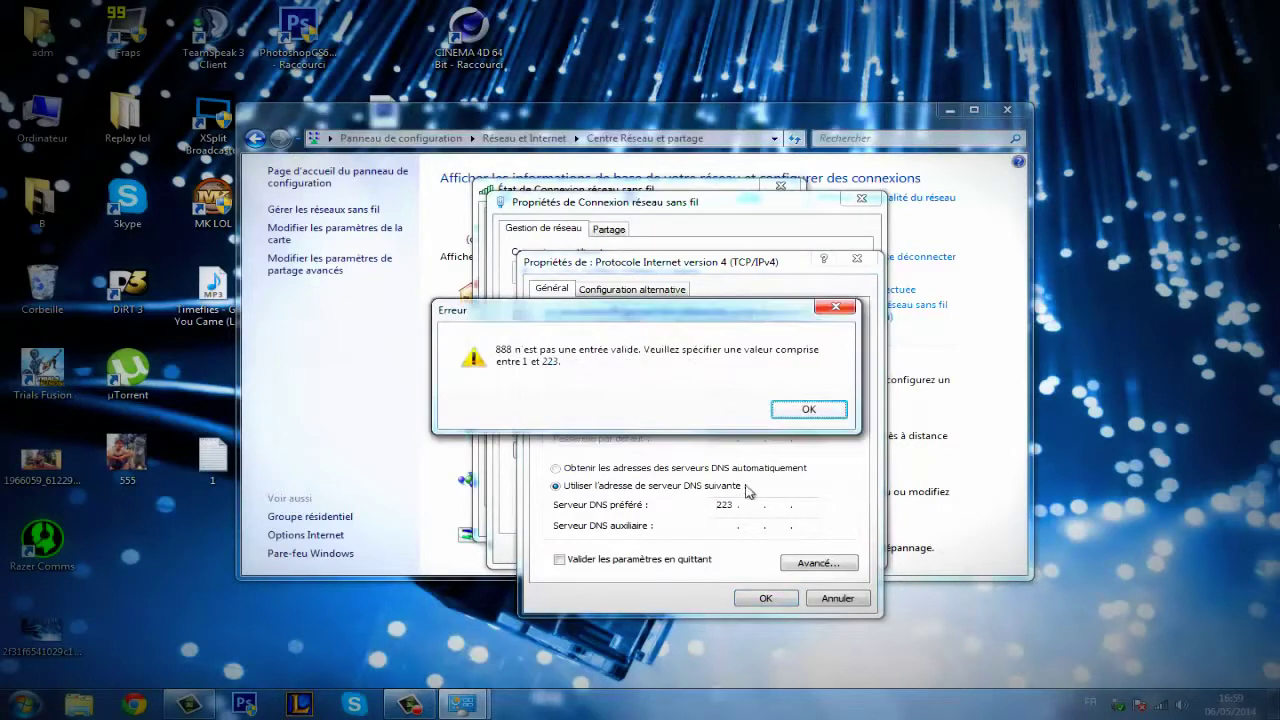
pyautogui.press('Return')
pyautogui.write('8.8')
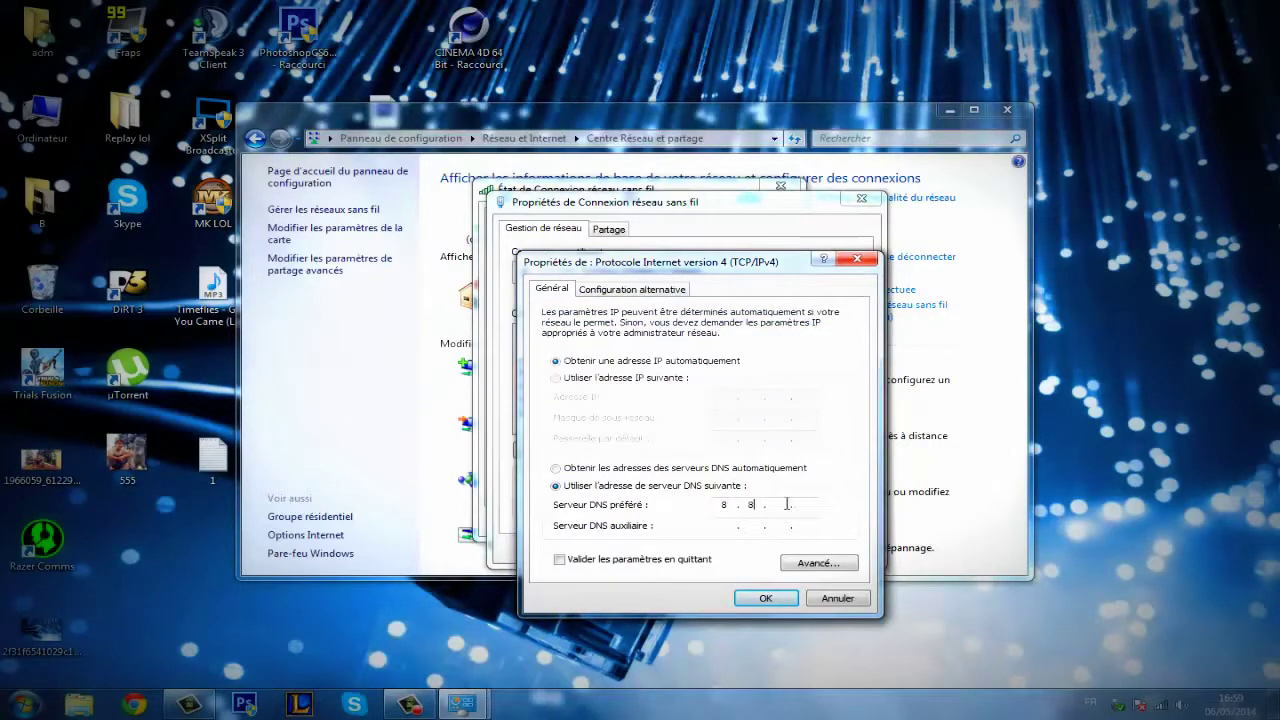
pyautogui.write('.8.8')
pyautogui.click(802, 529)
pyautogui.write('8.8.4.4')
pyautogui.click(767, 597)
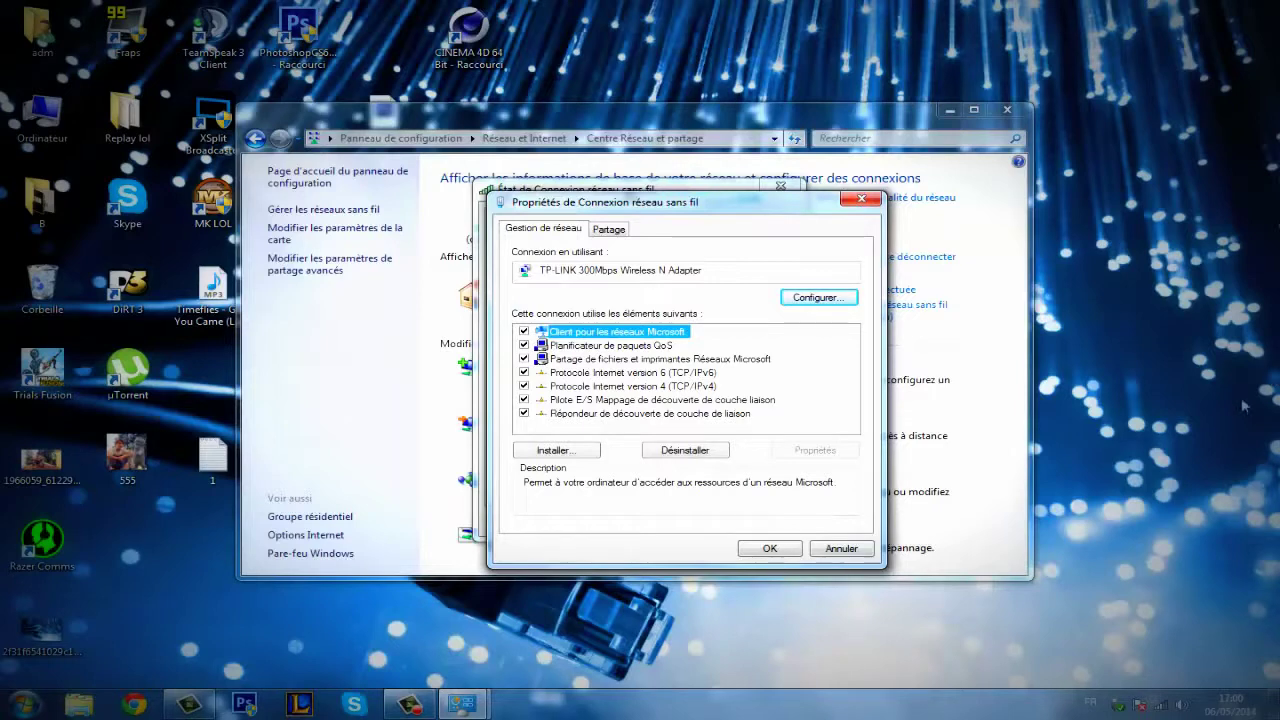
# Confirm the wireless connection properties and close the connection status and Network and Sharing Center windows
pyautogui.click(787, 550)
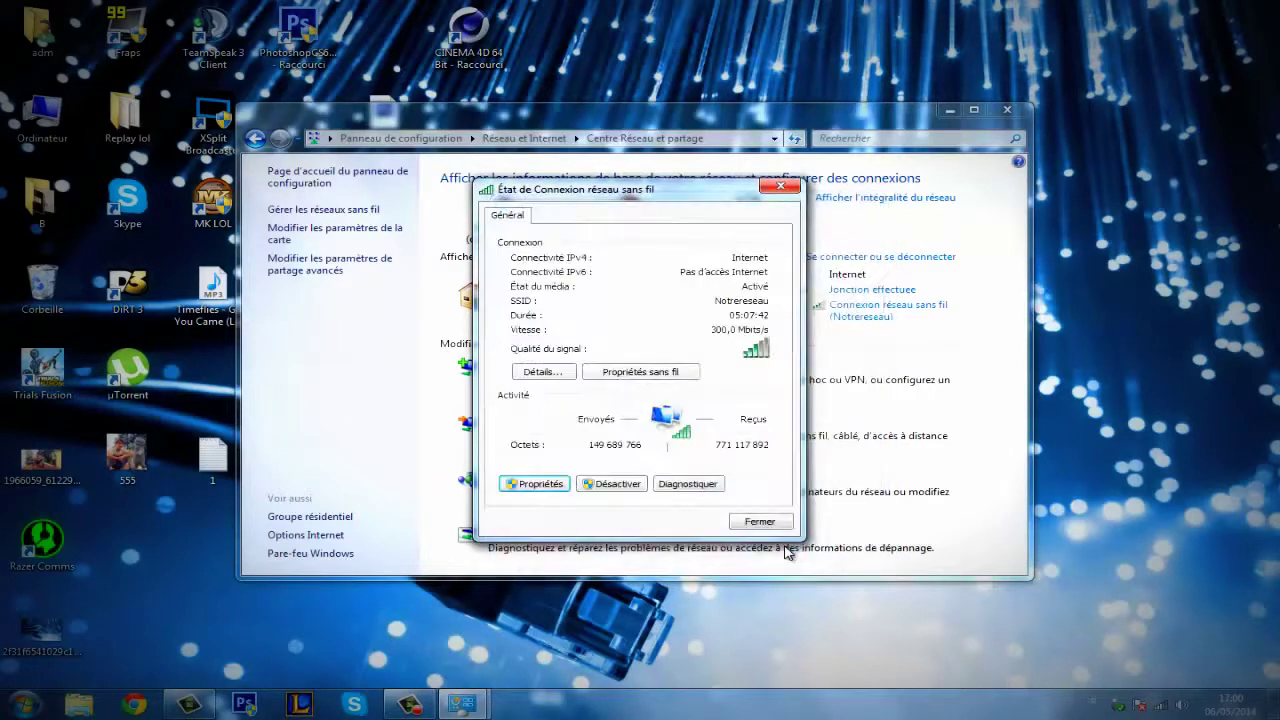
pyautogui.click(784, 186)
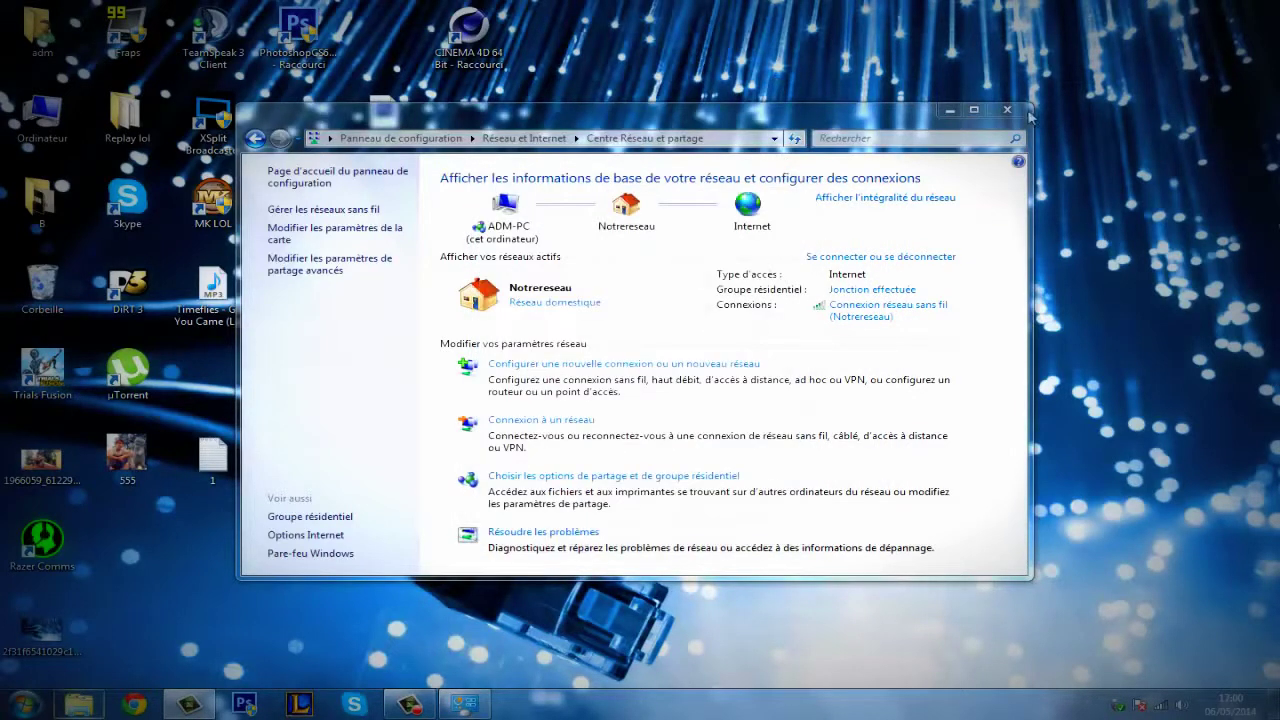
pyautogui.click(1008, 110)
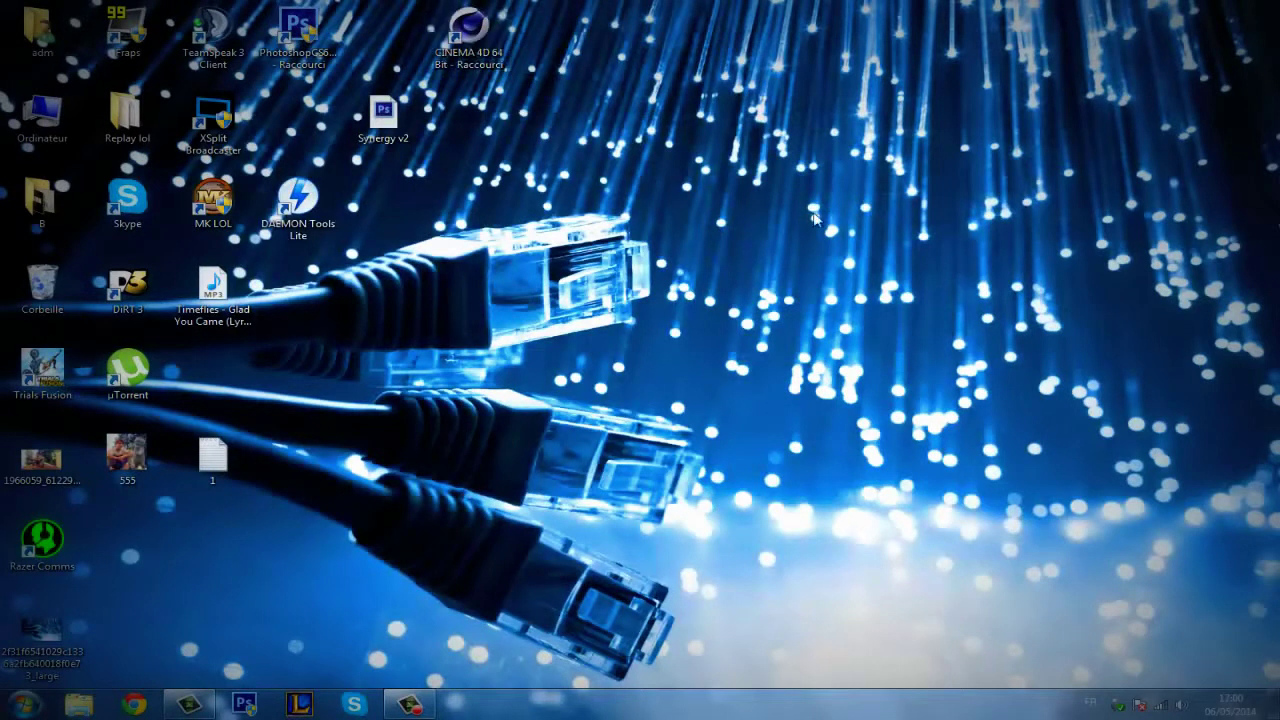